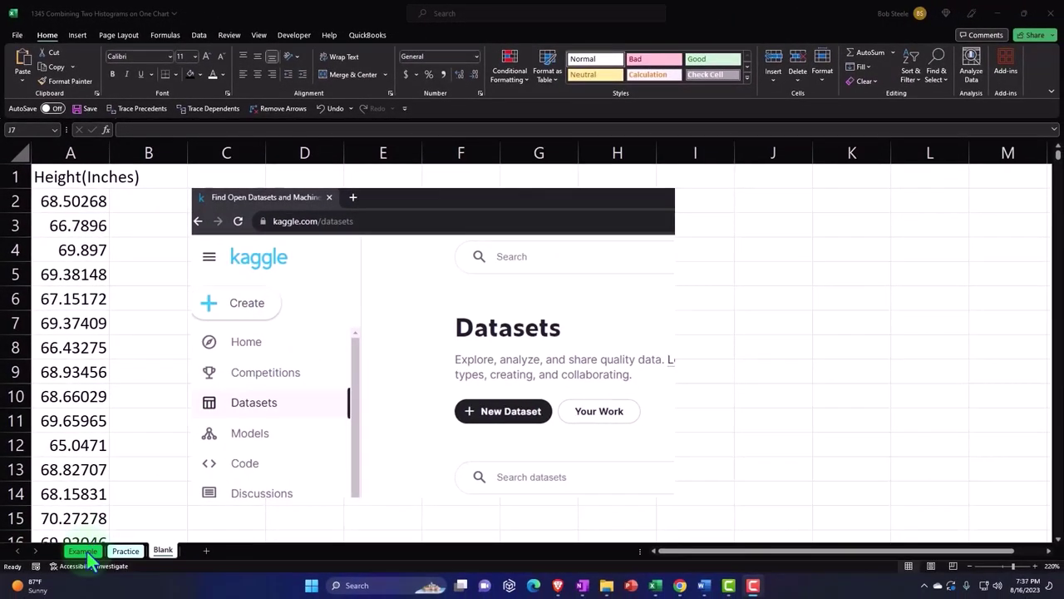
left_click(83, 551)
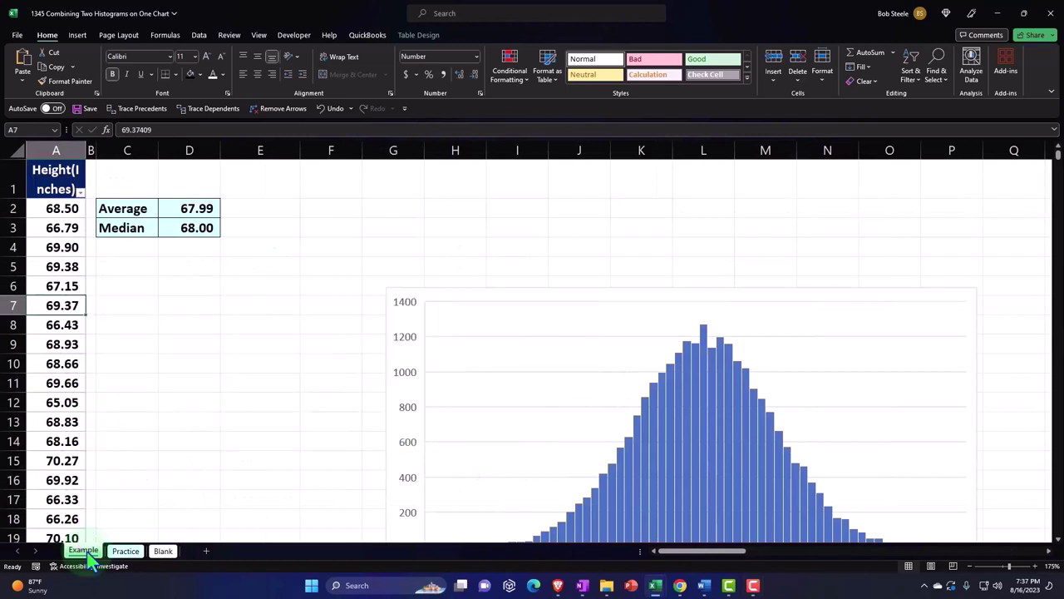
left_click(70, 254)
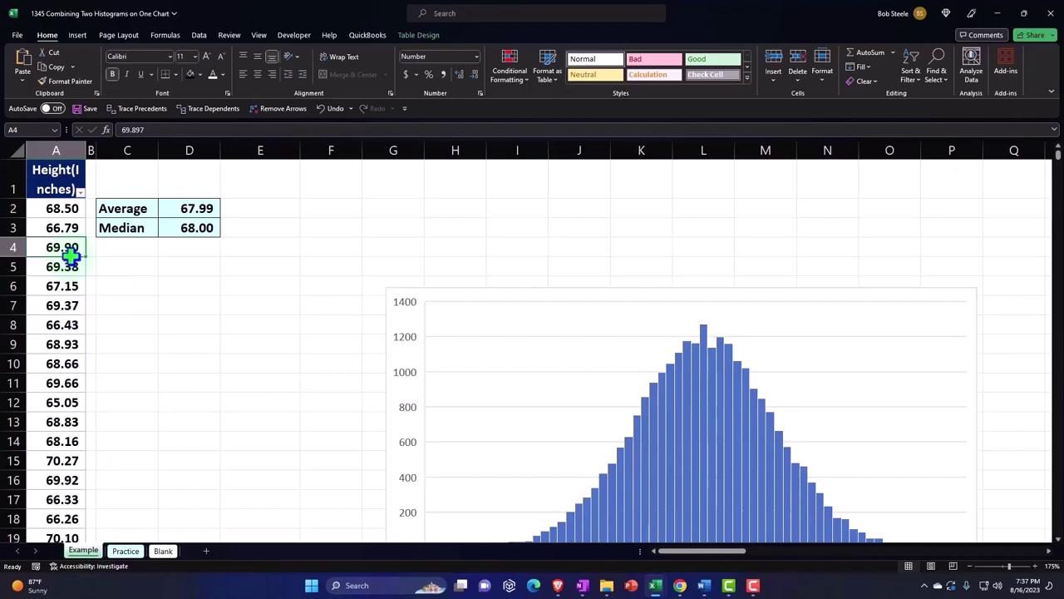
left_click(187, 213)
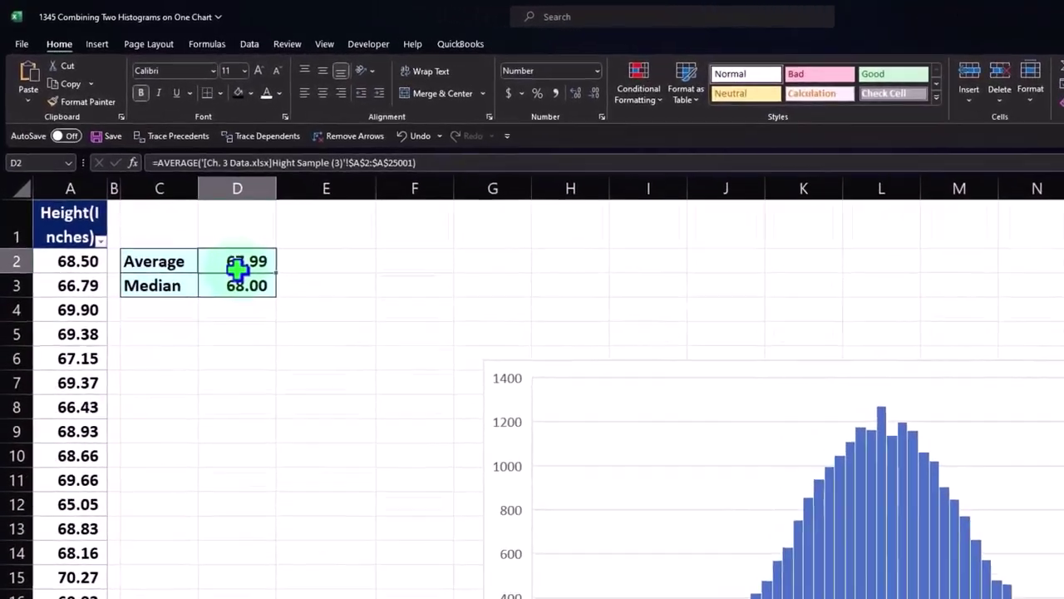
scroll(512, 391, "down", 1)
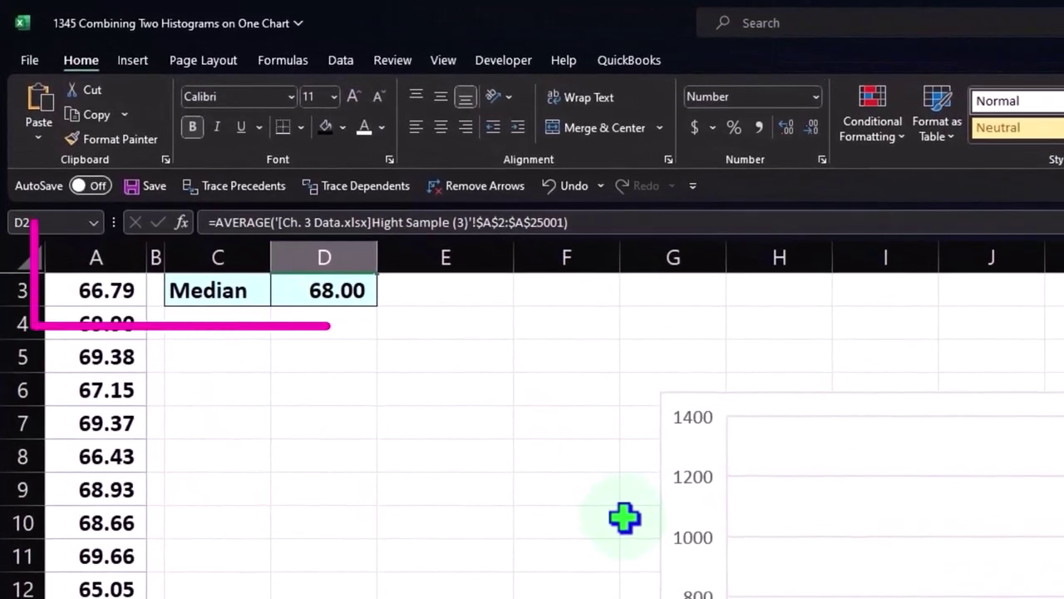
scroll(624, 518, "down", 1)
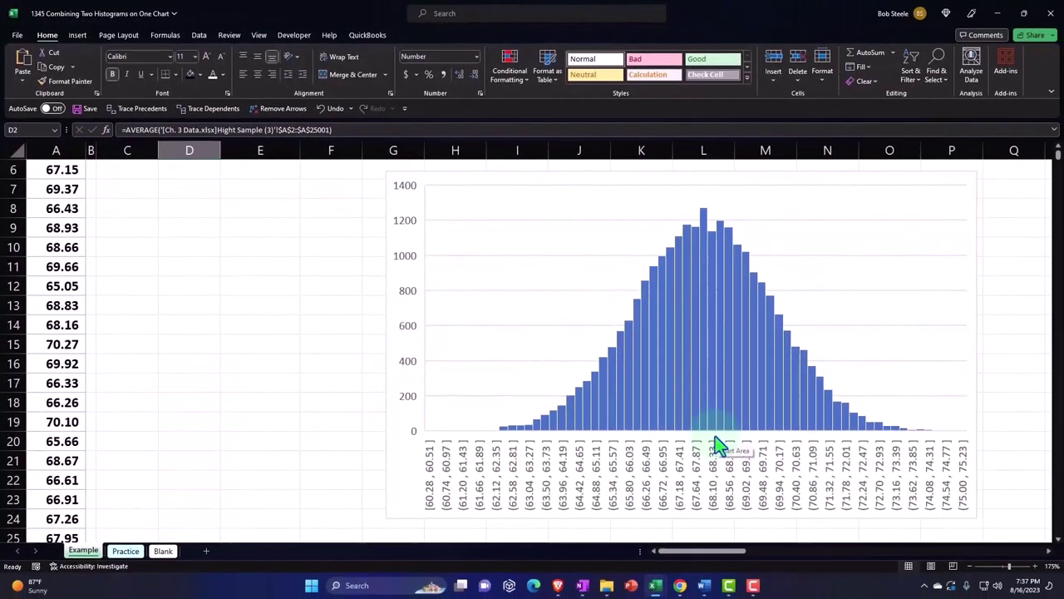
scroll(717, 441, "down", 2)
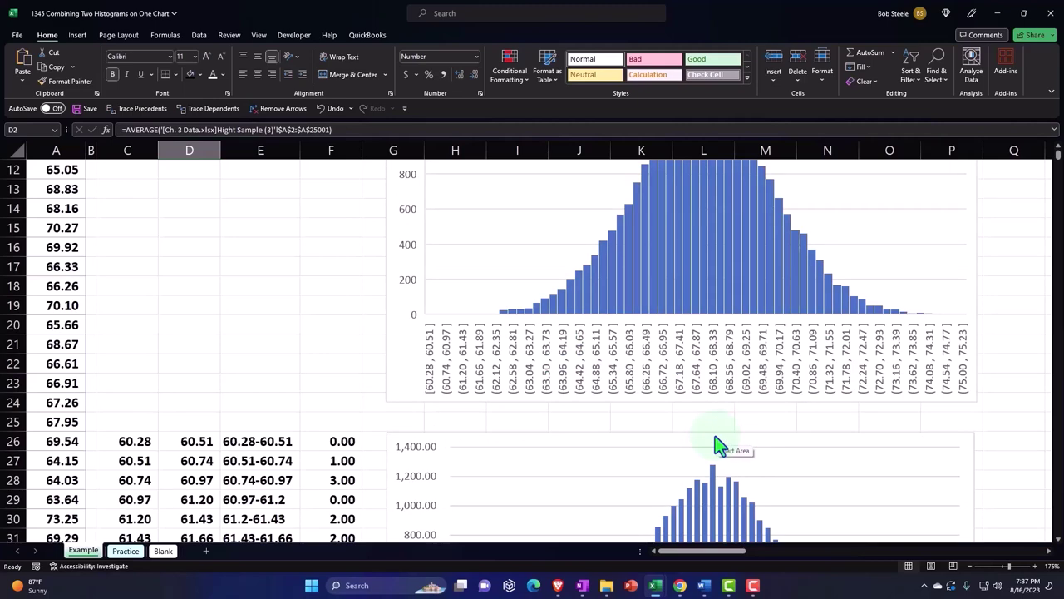
scroll(715, 435, "down", 3)
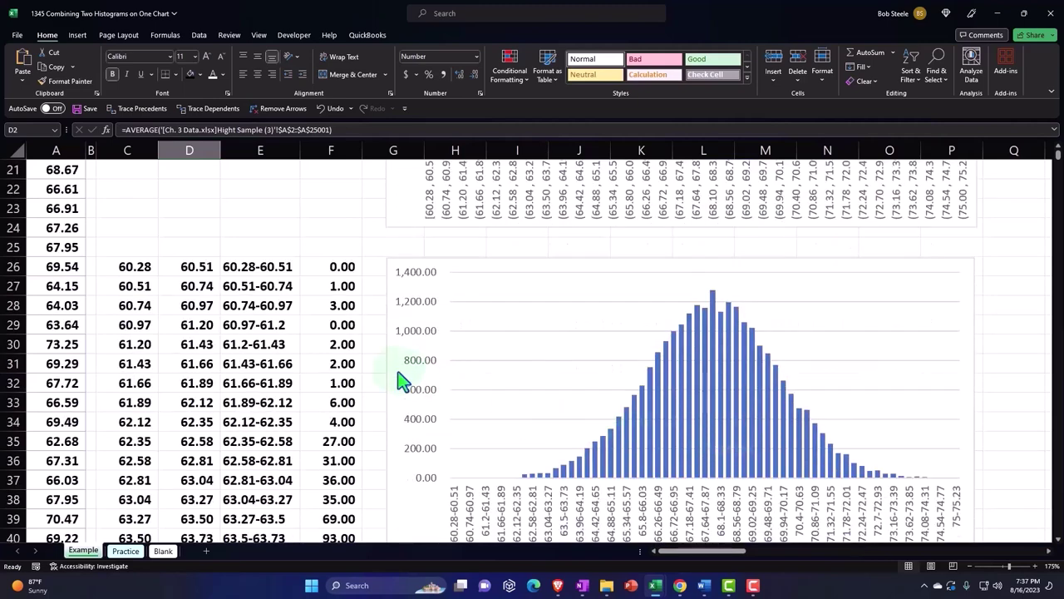
left_click(204, 288)
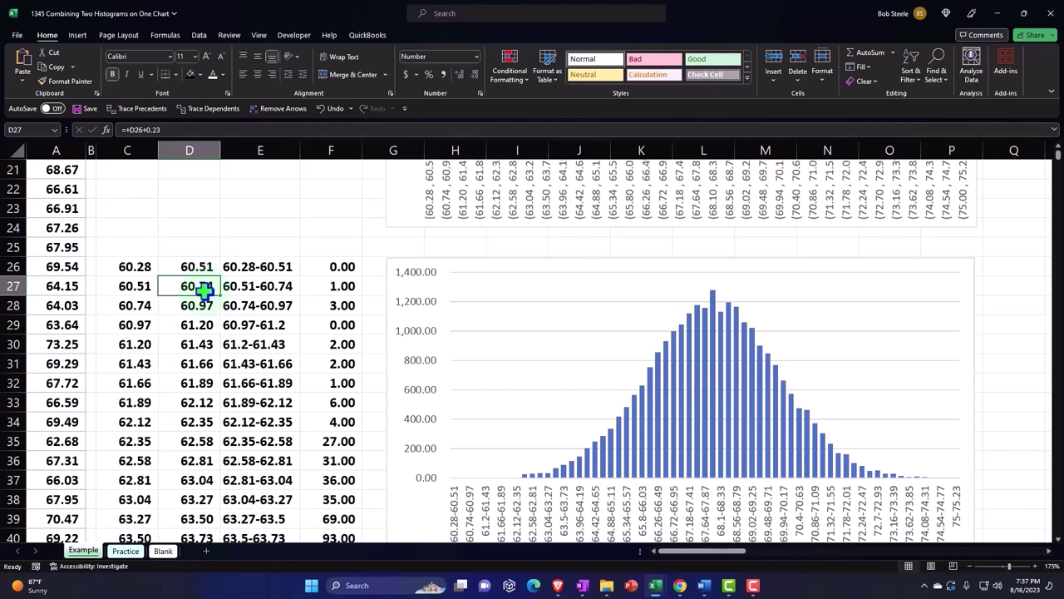
scroll(203, 288, "down", 1)
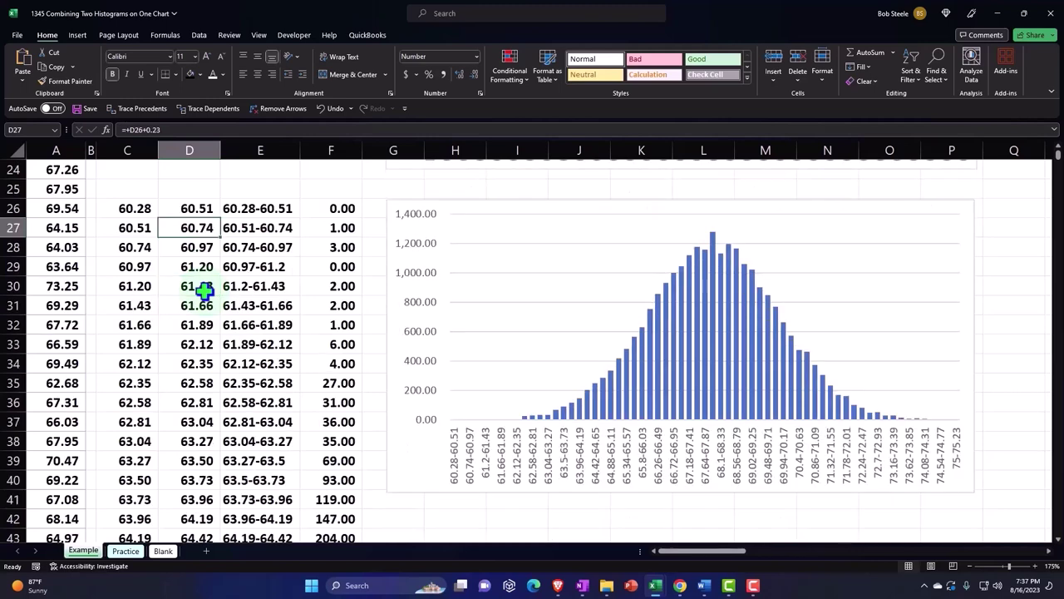
mouse_move(601, 400)
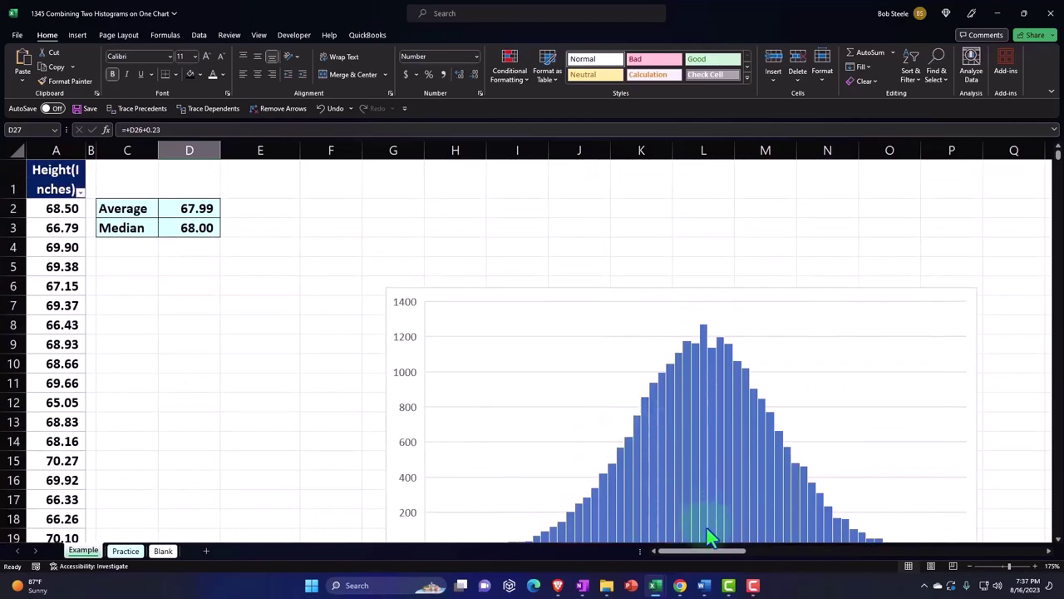
Scroll right to the Men and Women headings in cells S1 and T1.
left_click_drag(702, 550, 751, 551)
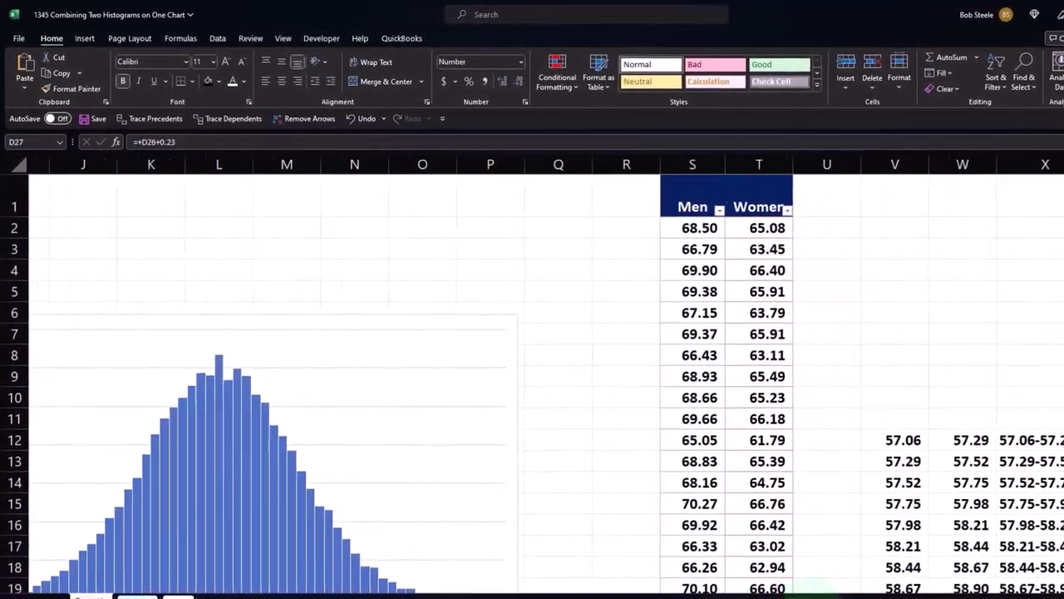
scroll(471, 282, "right", 3)
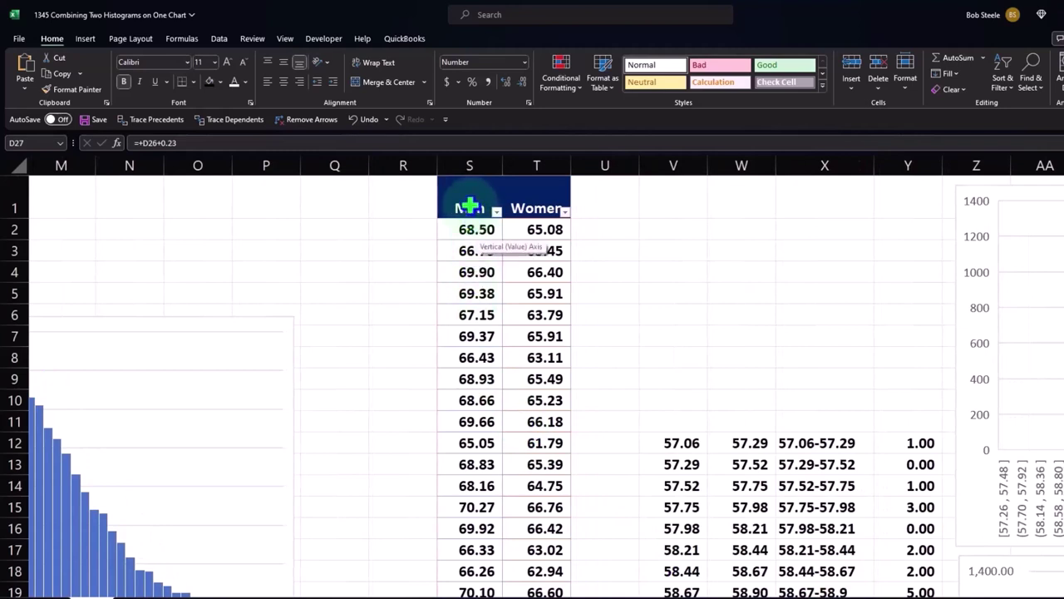
left_click(472, 205)
left_click(536, 207)
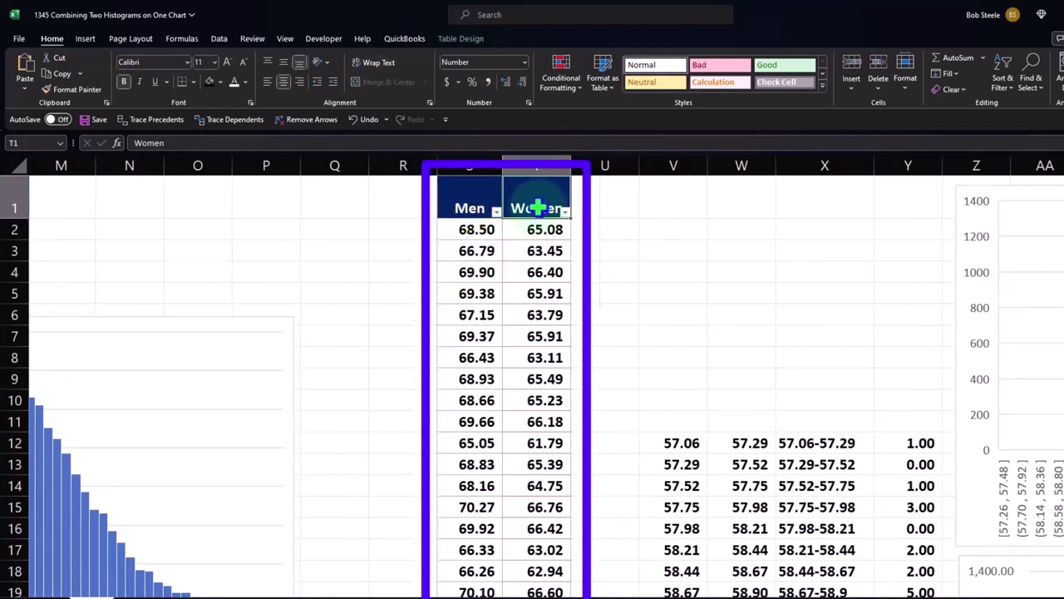
left_click(704, 333)
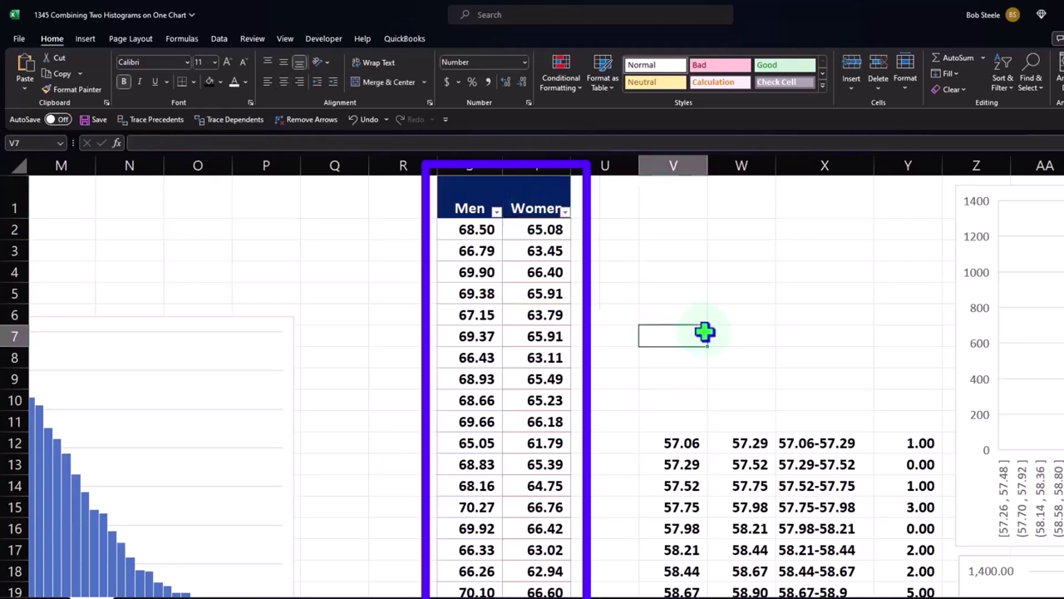
Move right past the histograms and bin tables to the chart overlaying both.
key("Right")
key("Right")
key("Right")
key("Right")
key("Right")
key("Right")
key("Right")
key("Right")
key("Right")
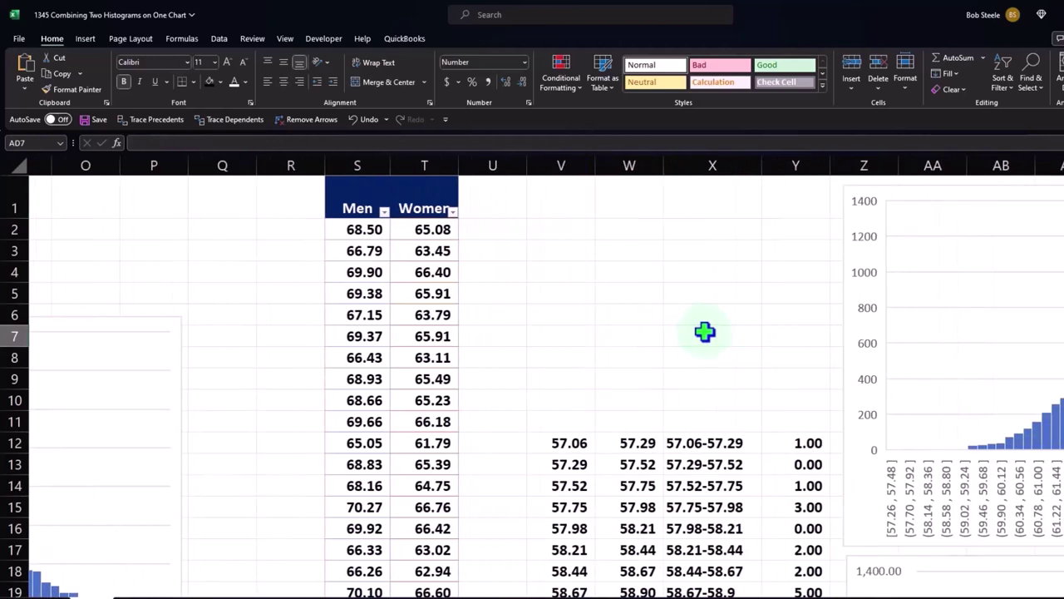
key("Right")
key("Right")
key("Right")
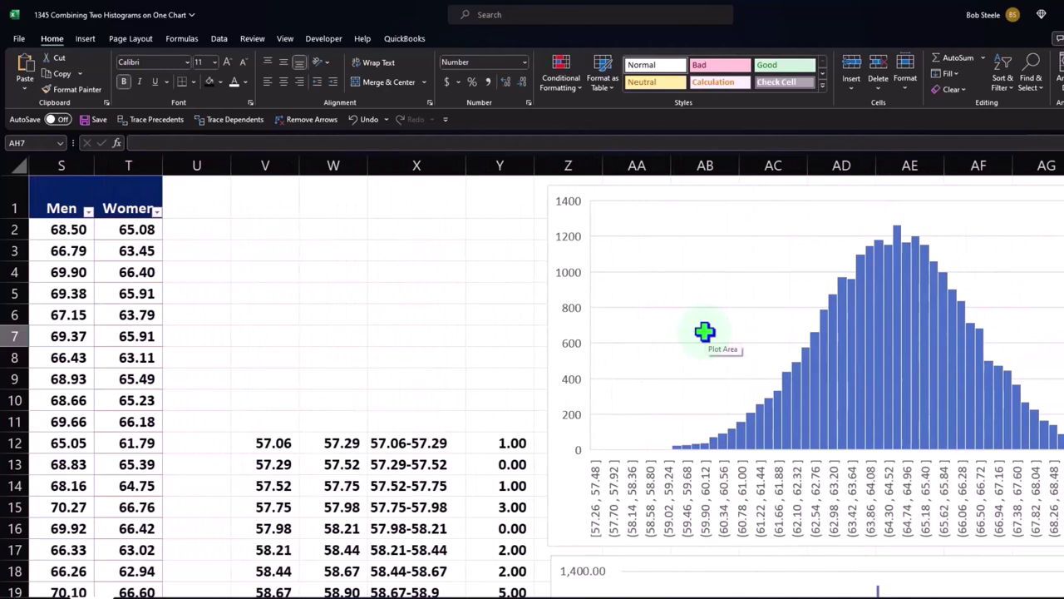
key("Right")
key("Right")
key("Right")
key("Right")
key("Right")
key("Right")
key("Right")
key("Right")
key("Right")
key("Right")
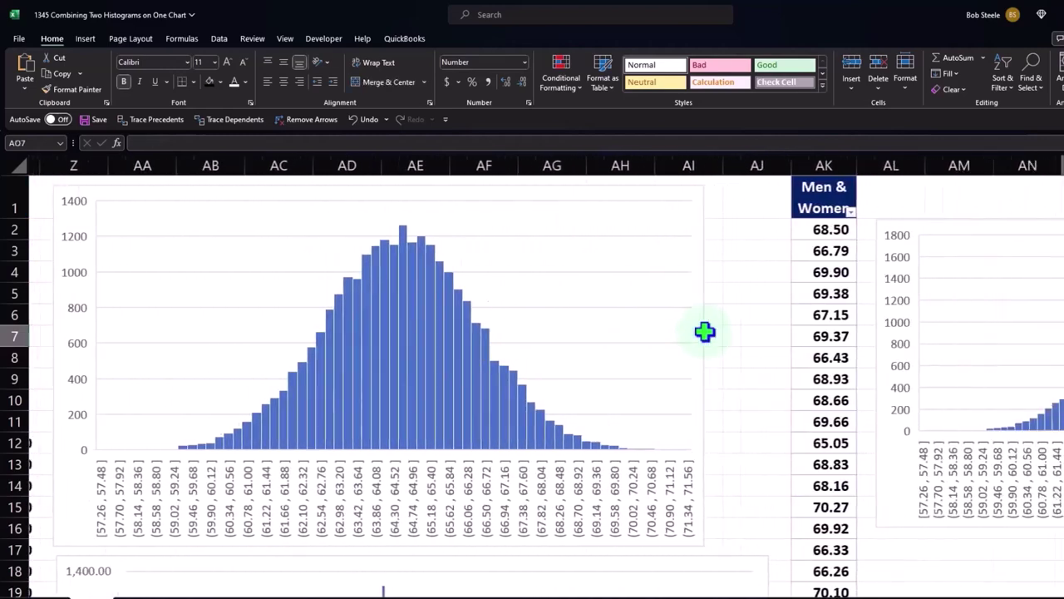
key("Right")
key("Right")
key("Right")
key("Right")
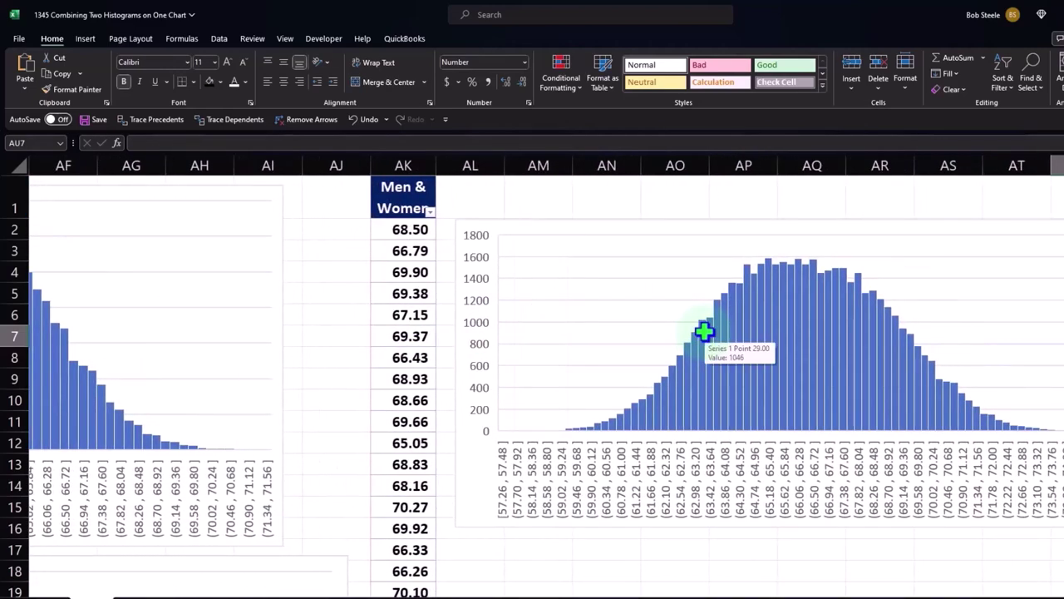
key("Right")
key("Right")
key("Right")
key("Right")
key("Right")
key("Right")
key("Right")
key("Right")
key("Right")
key("Right")
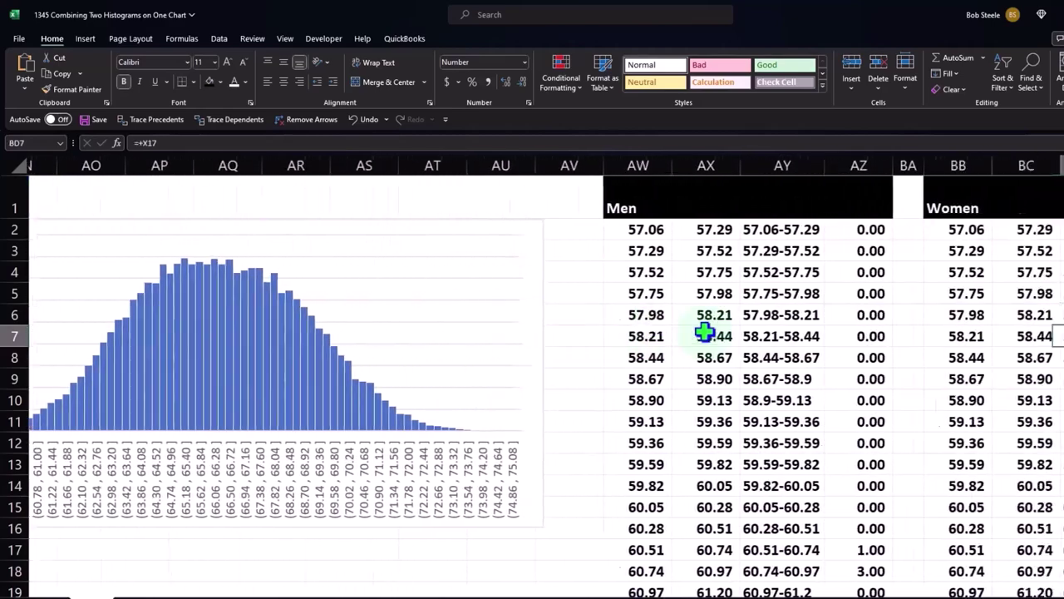
key("Right")
key("Right")
key("Right")
key("Right")
key("Right")
key("Right")
key("Right")
key("Right")
key("Right")
key("Right")
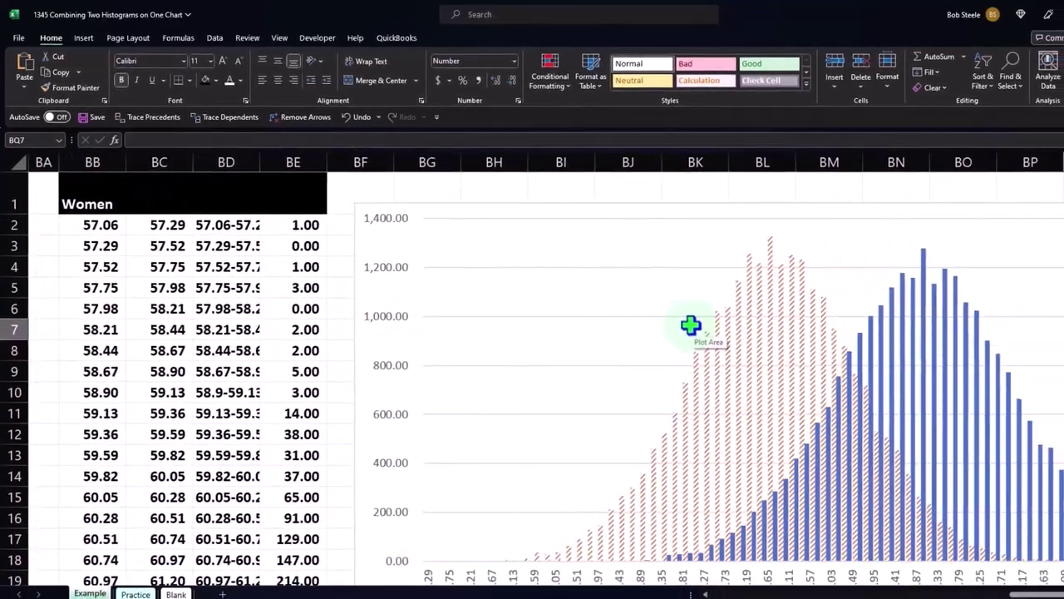
key("Right")
key("Right")
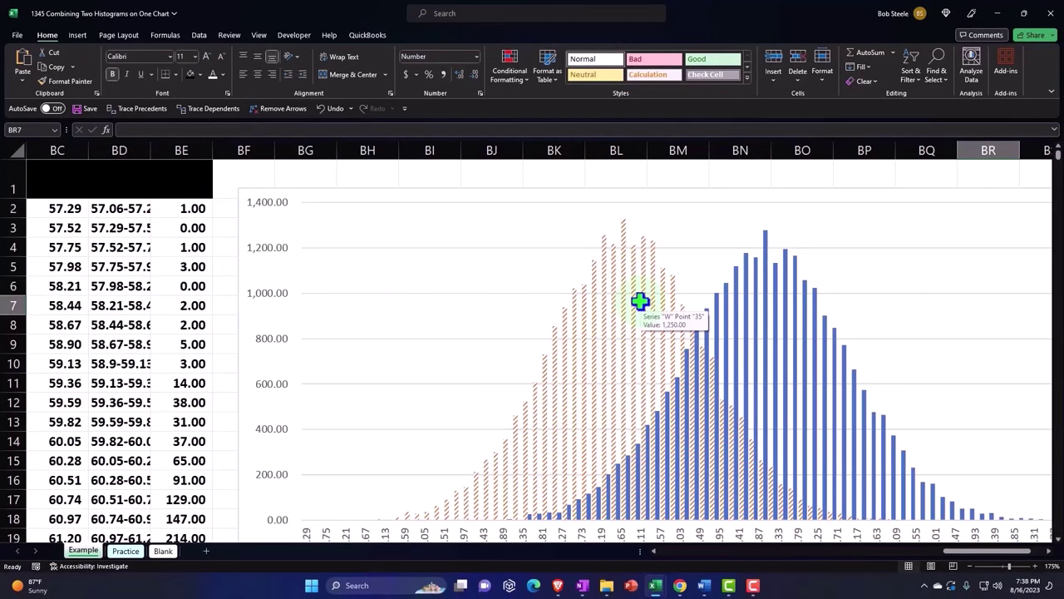
scroll(639, 301, "down", 1)
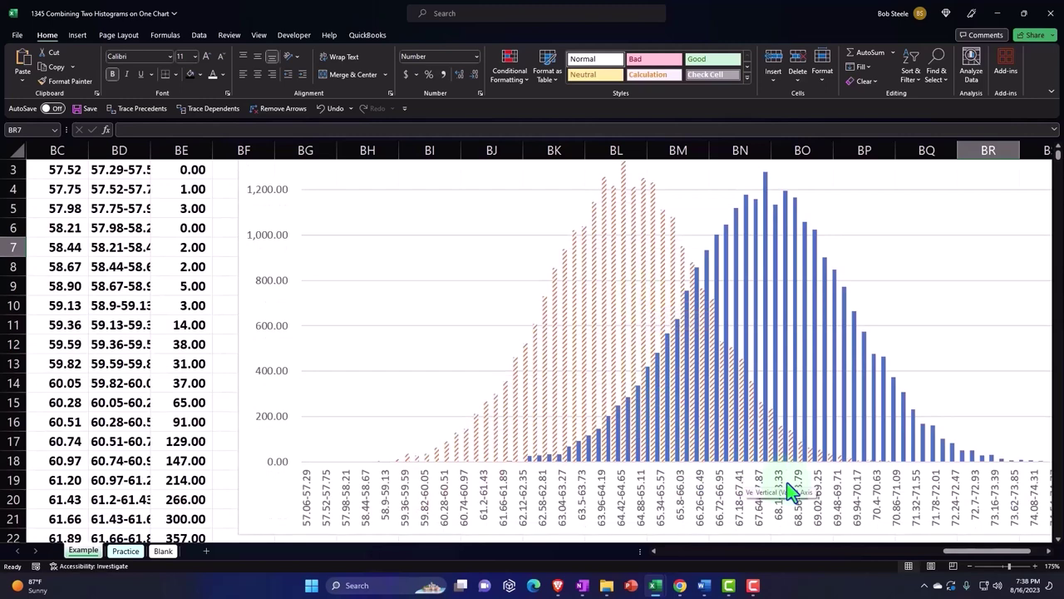
On the Blank sheet, delete the pasted Kaggle screenshot picture.
left_click(166, 554)
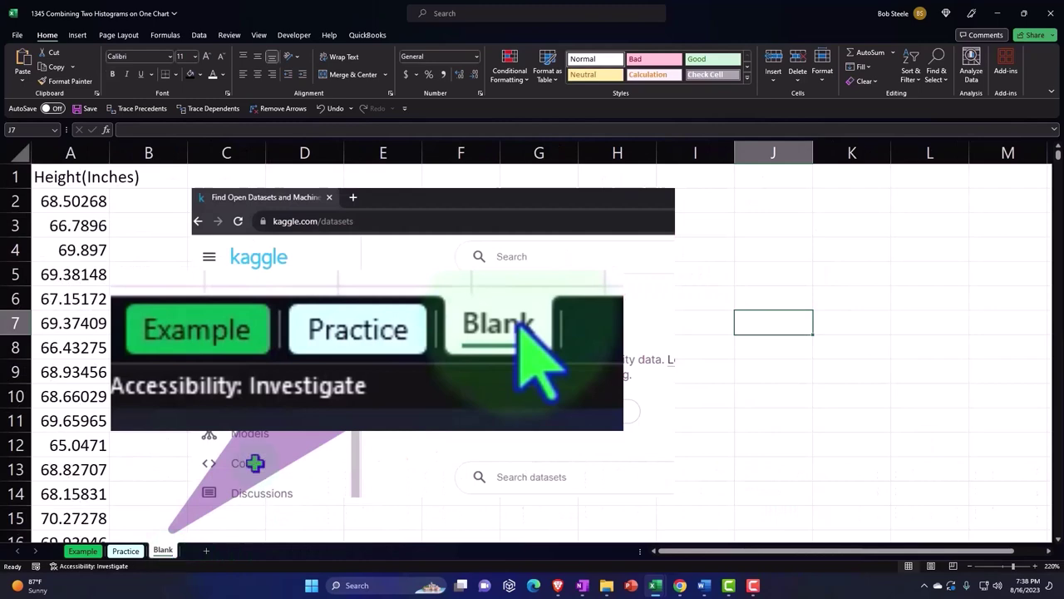
left_click(366, 264)
key("Delete")
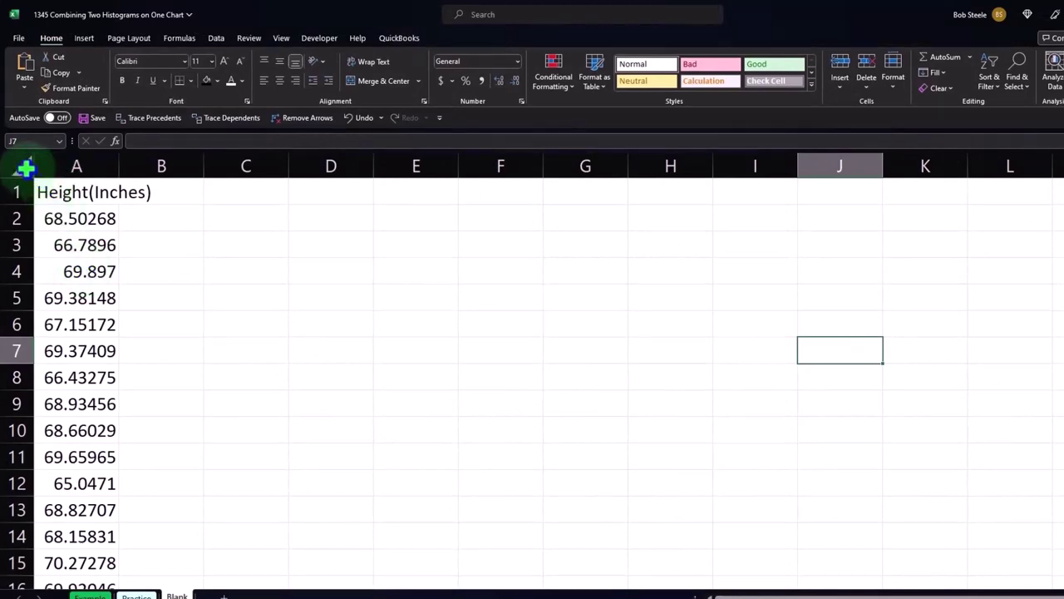
Format the whole sheet as Currency with no symbol and red parenthesised negatives.
left_click(25, 169)
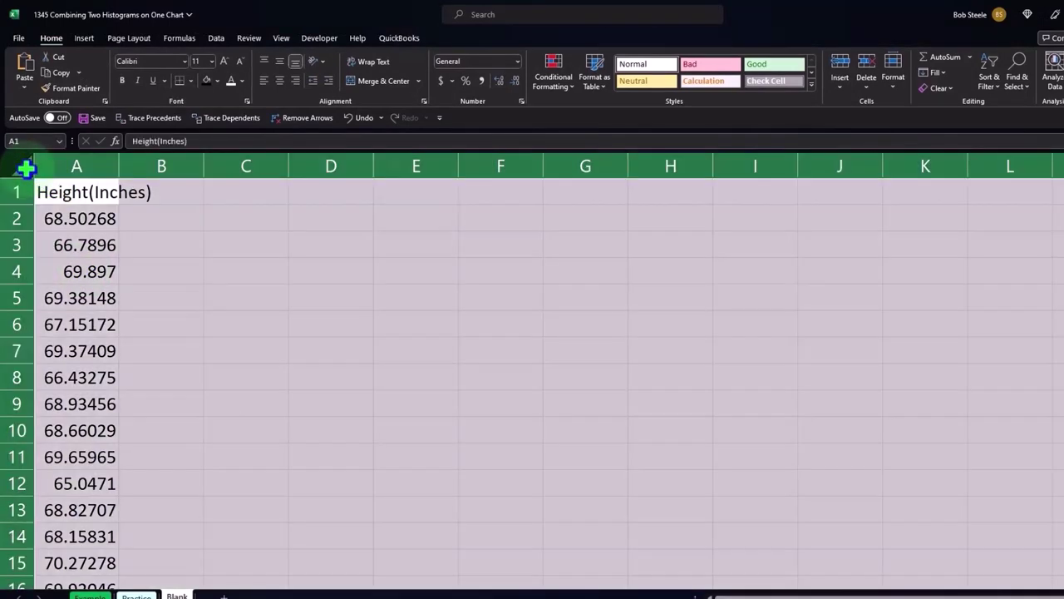
right_click(238, 277)
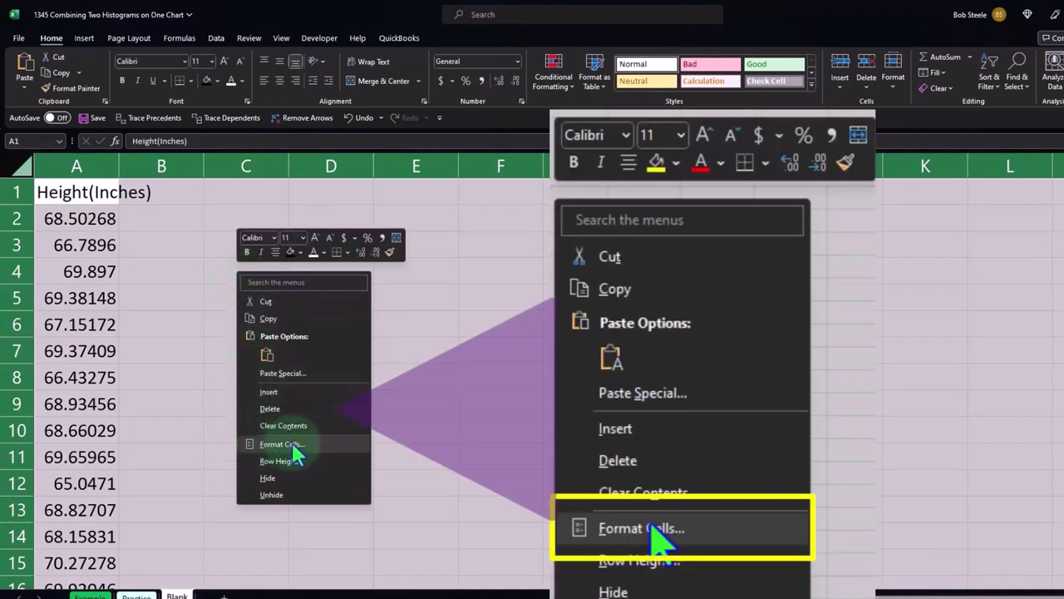
left_click(313, 443)
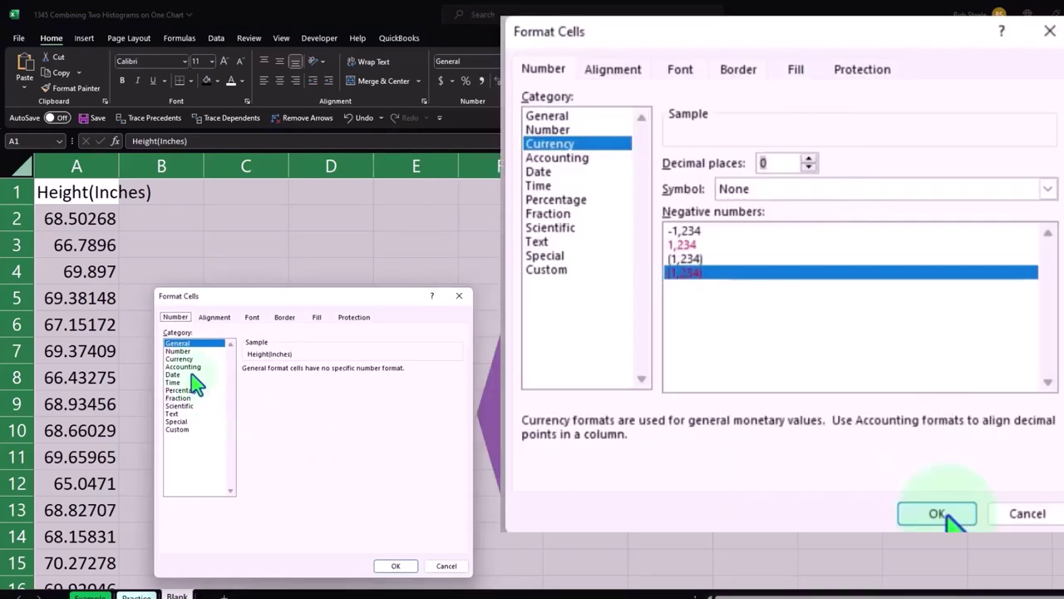
left_click(182, 359)
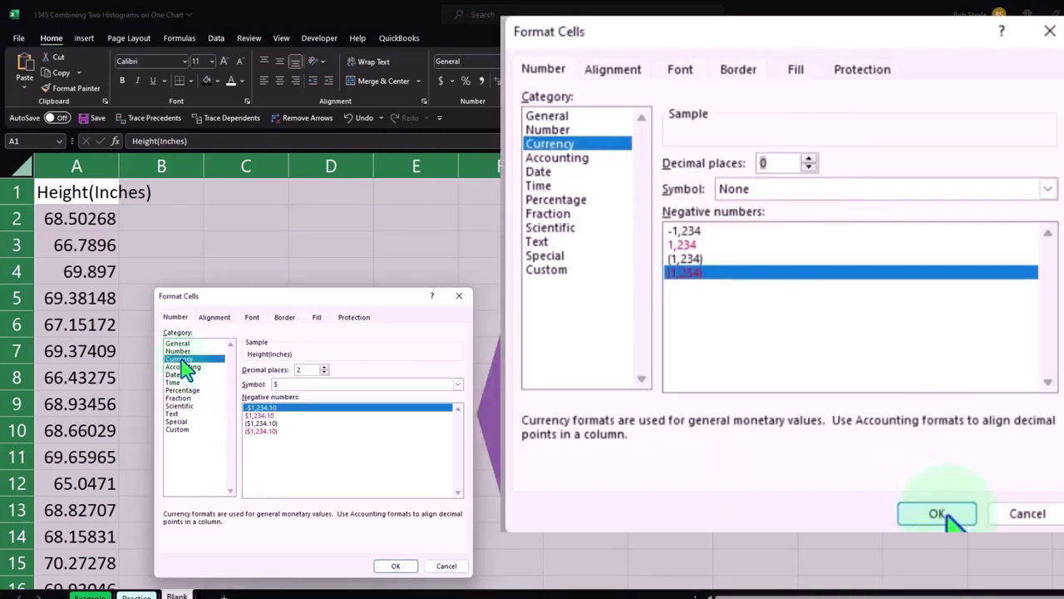
left_click(264, 431)
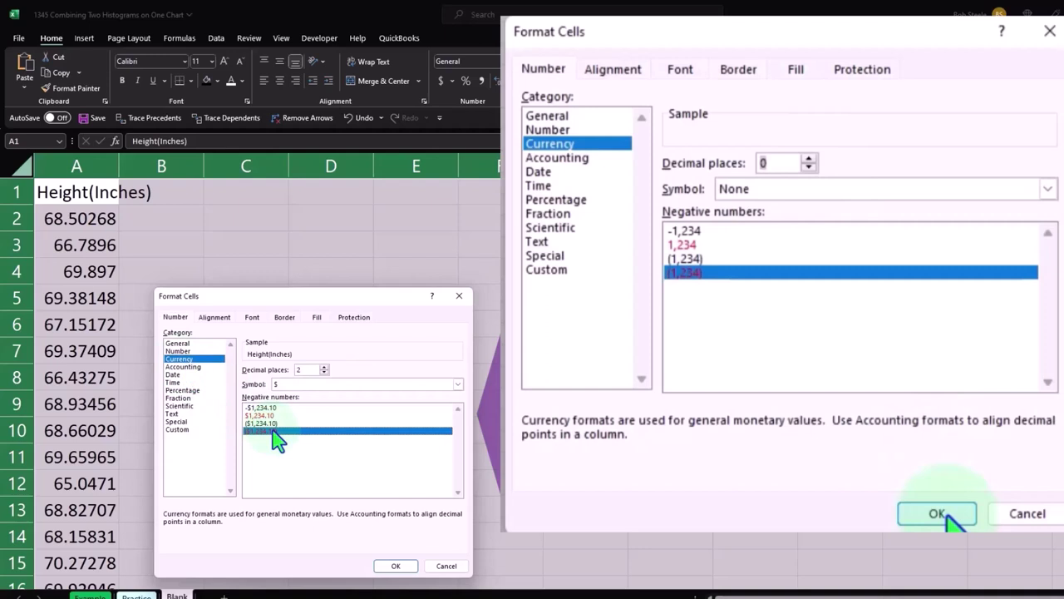
left_click(364, 385)
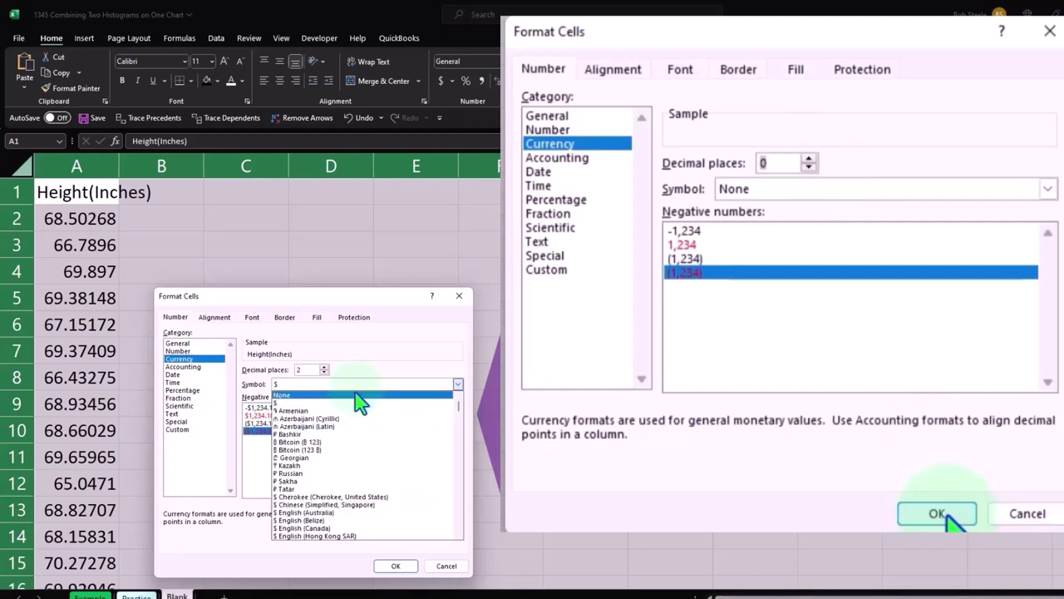
left_click(357, 396)
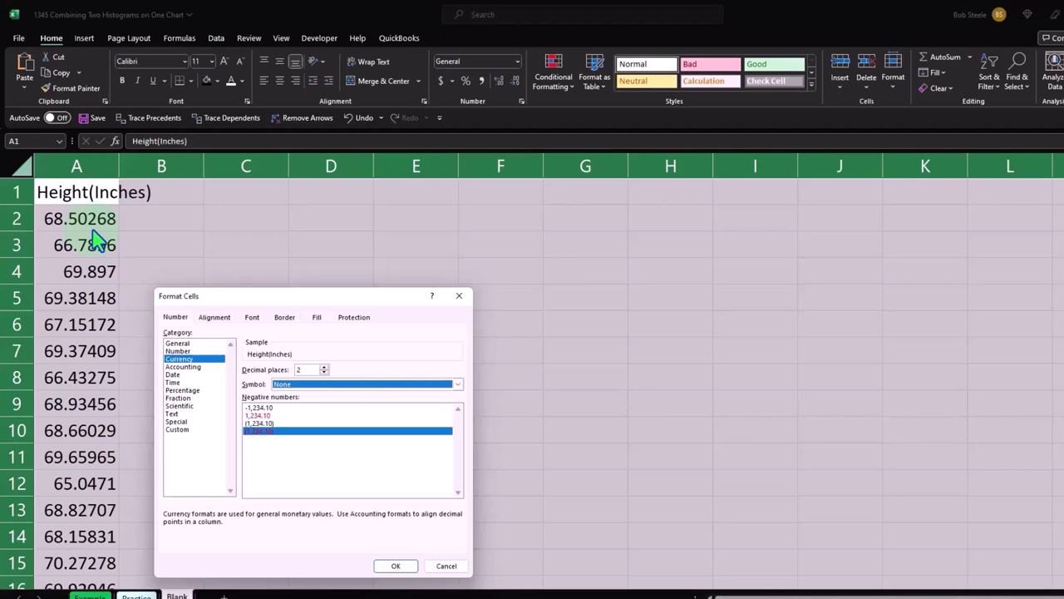
Apply the two-decimal format (e.g. 69.38) and make the height text bold.
left_click(391, 567)
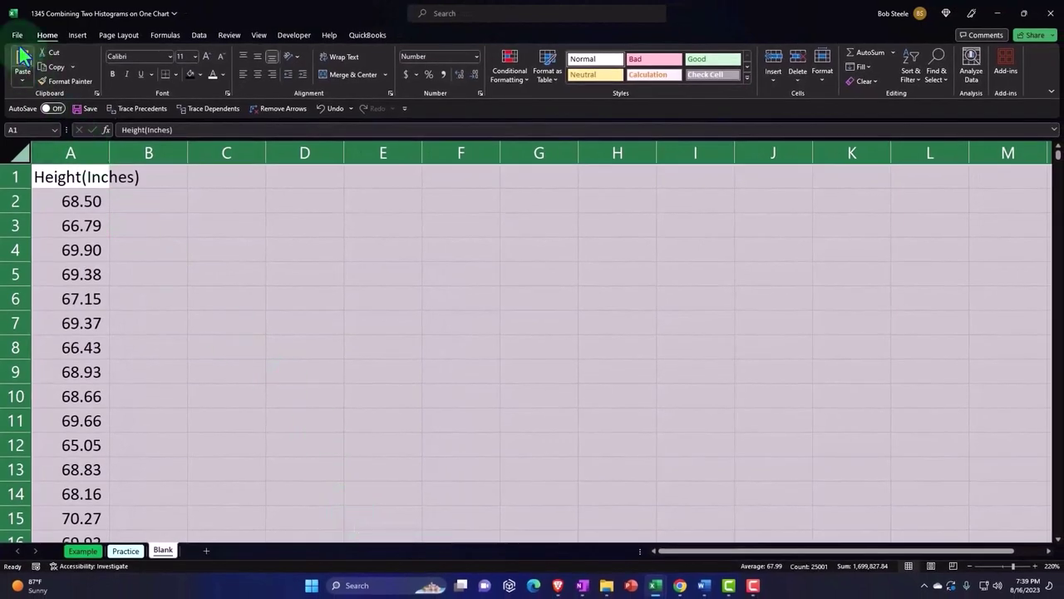
left_click(114, 74)
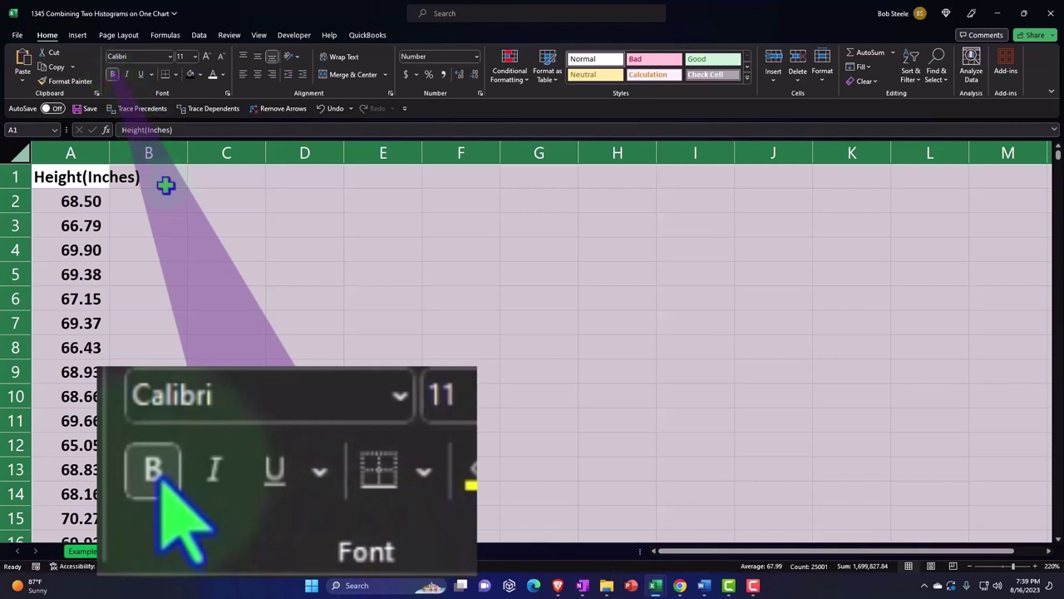
left_click(177, 211)
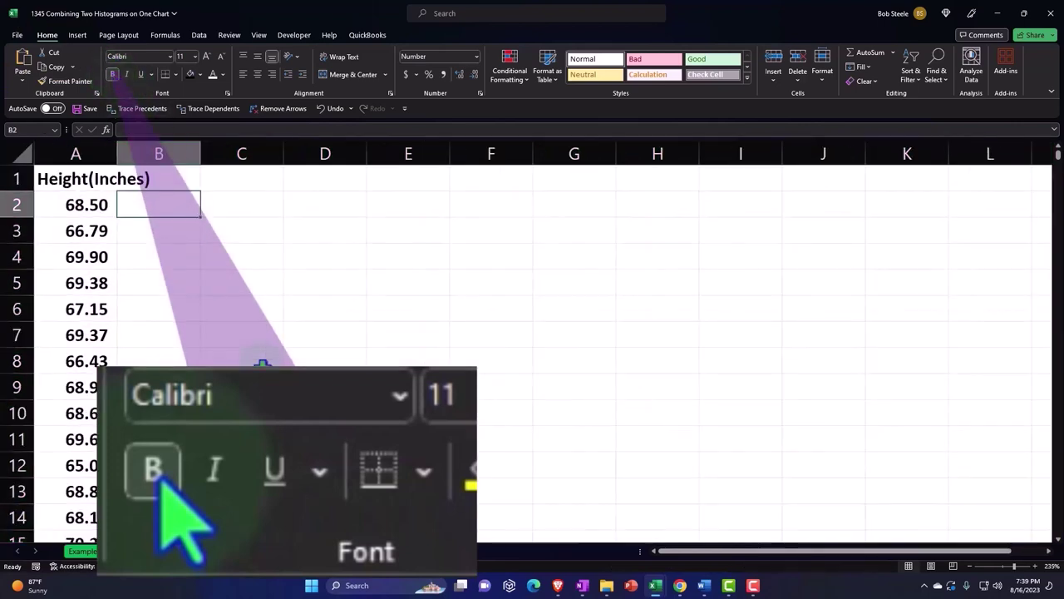
scroll(261, 368, "up", 3)
scroll(319, 395, "up", 1)
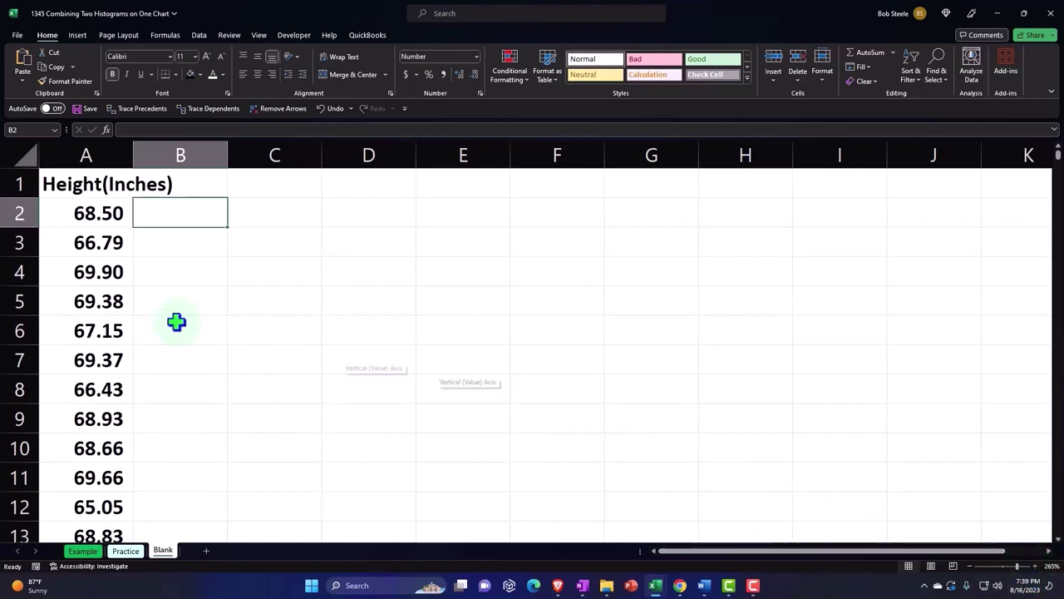
left_click(108, 305)
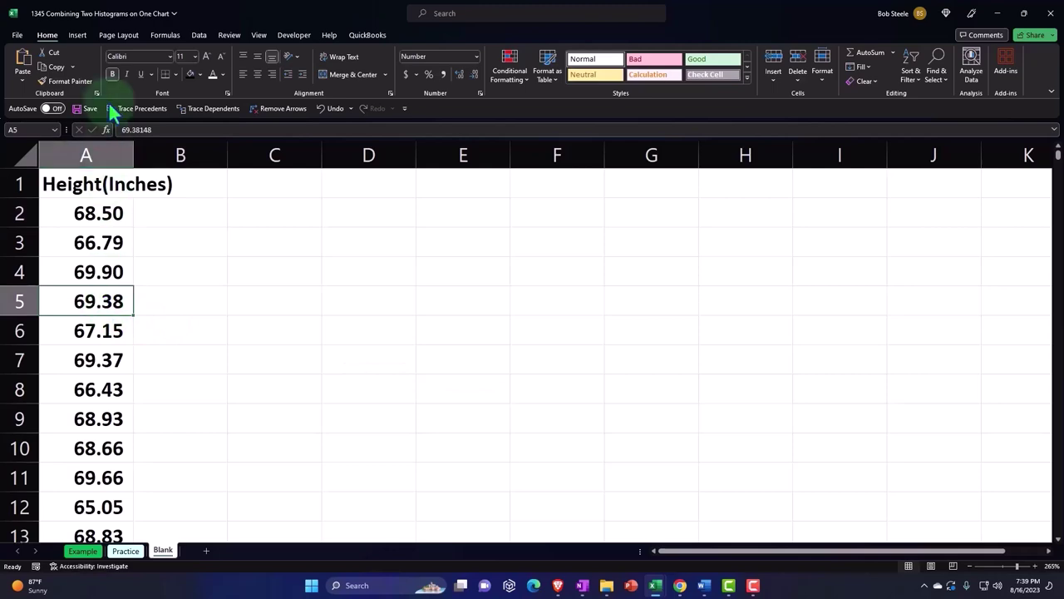
Convert the Height(Inches) data into a banded table using its header row.
left_click(81, 35)
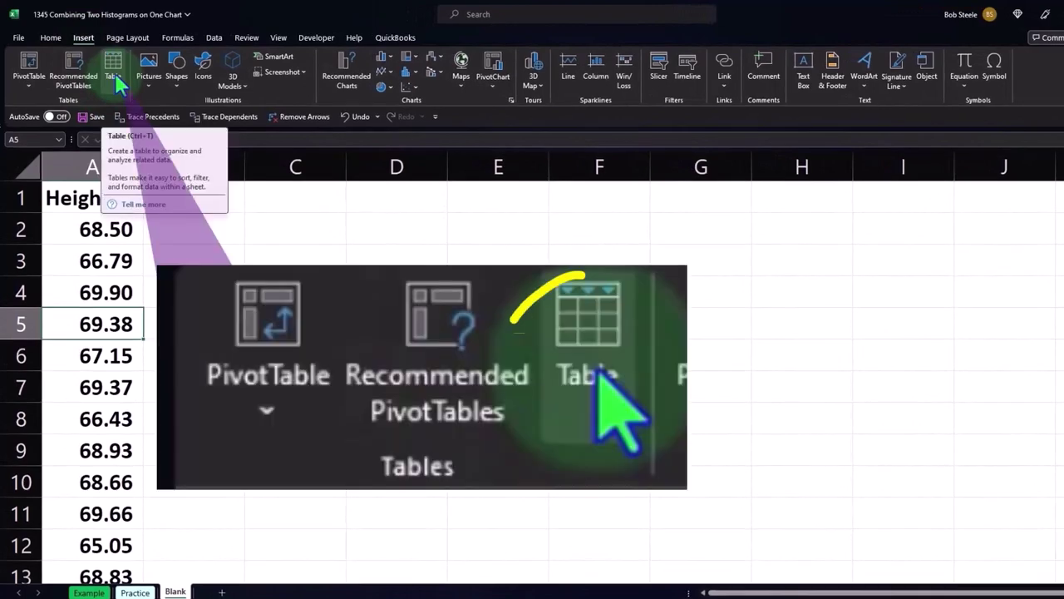
left_click(114, 70)
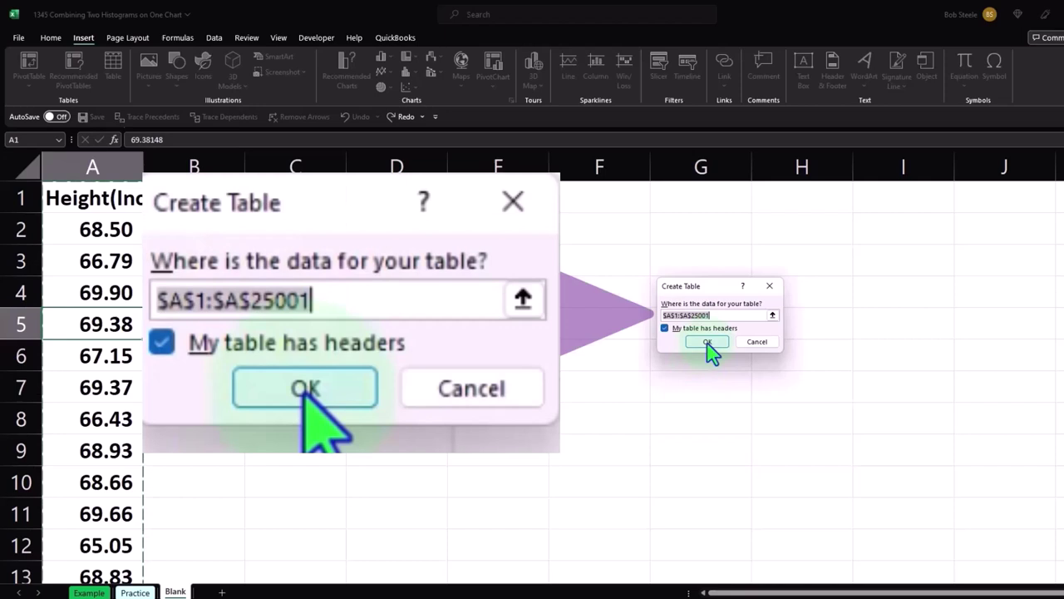
left_click(706, 342)
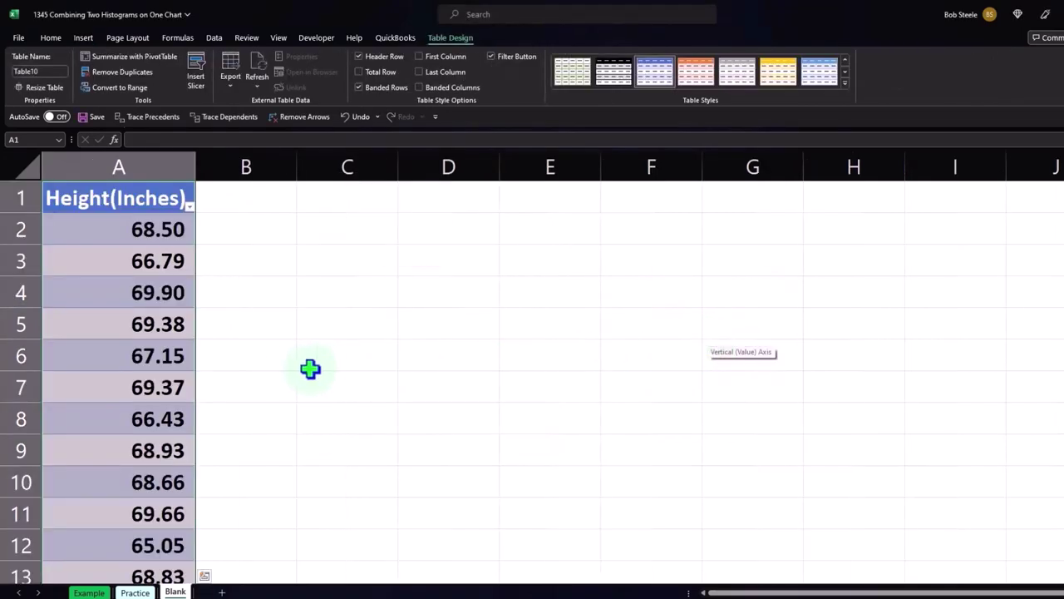
left_click(286, 363)
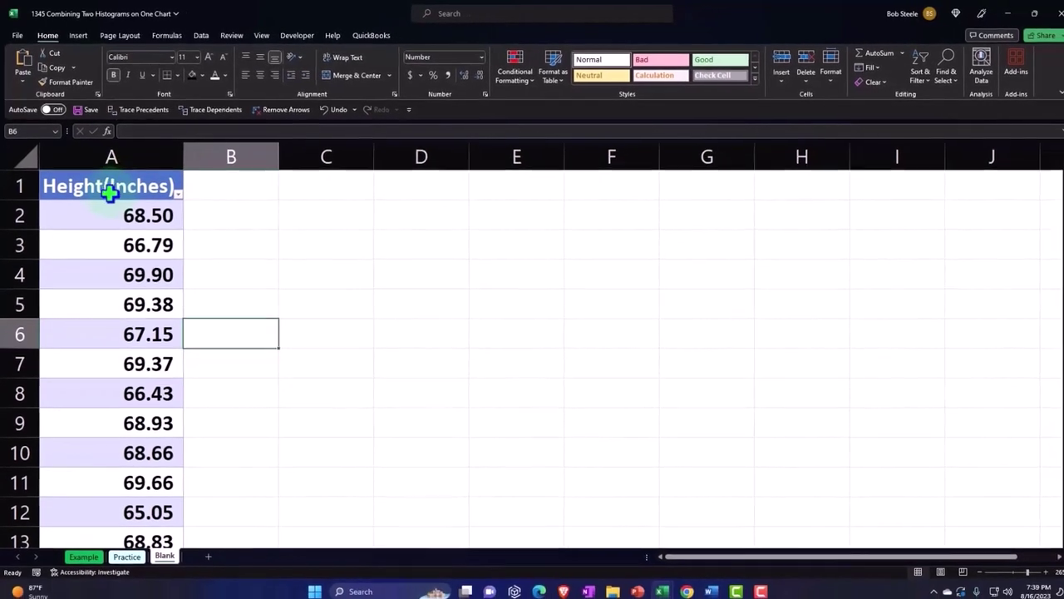
Rename the header to 'Height (Inches)' and narrow column A to fit the numbers.
left_click(110, 193)
double_click(103, 190)
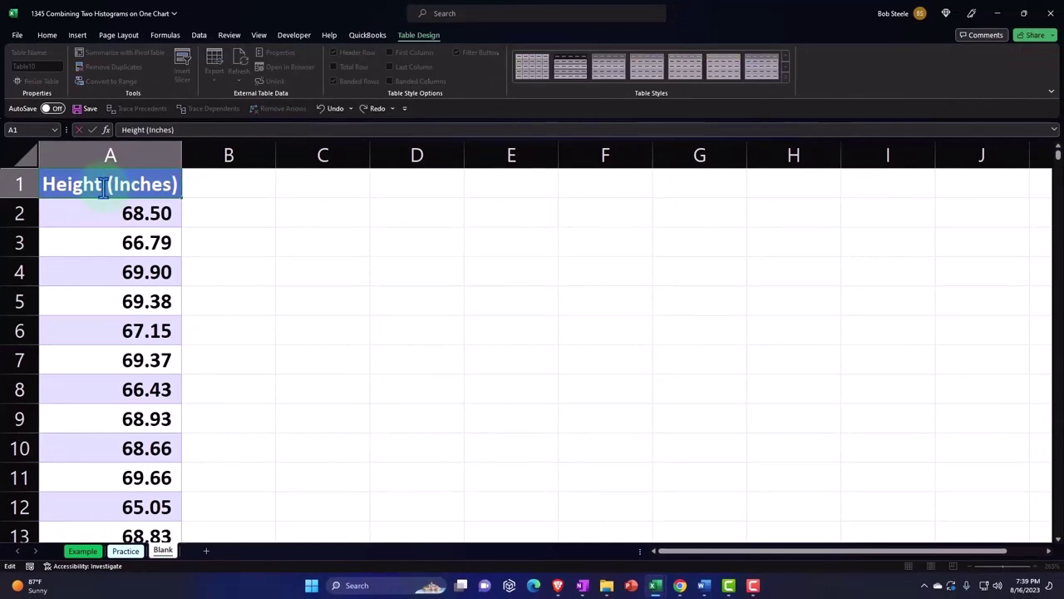
key("Return")
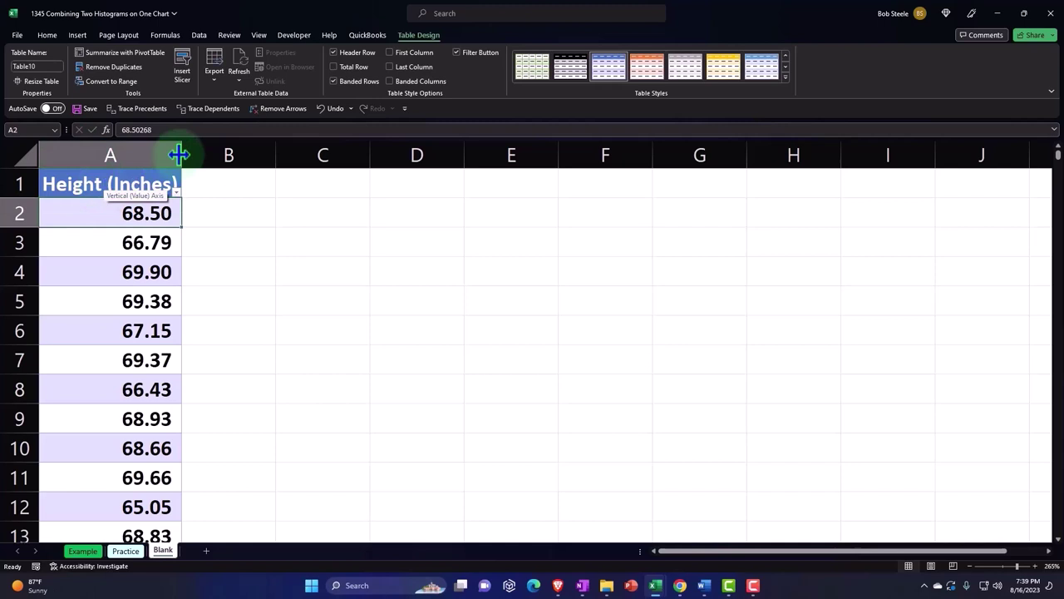
left_click_drag(179, 154, 140, 152)
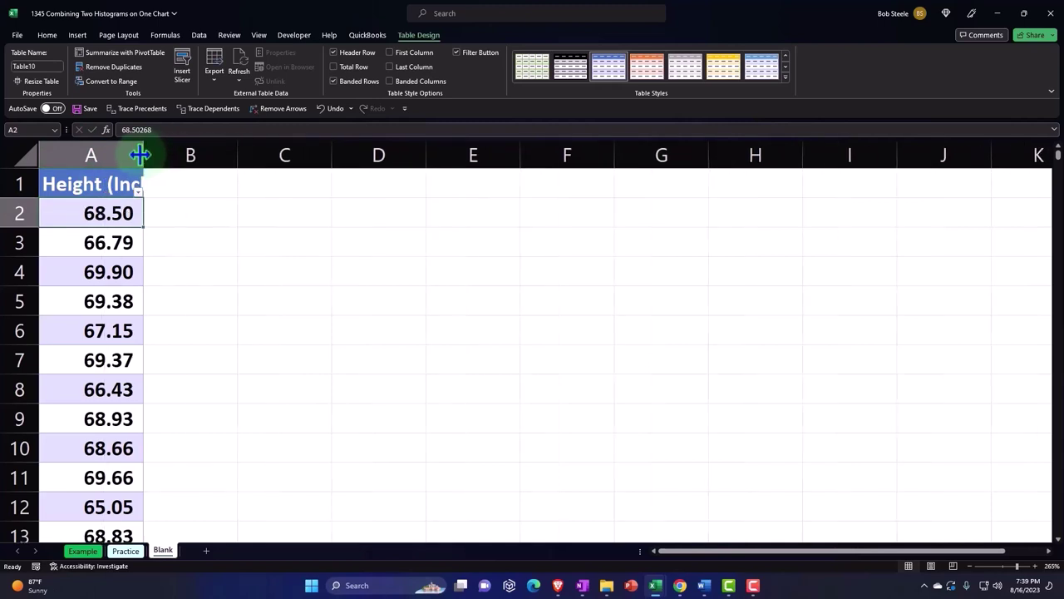
Wrap the A1 header onto two lines and center it.
left_click(91, 184)
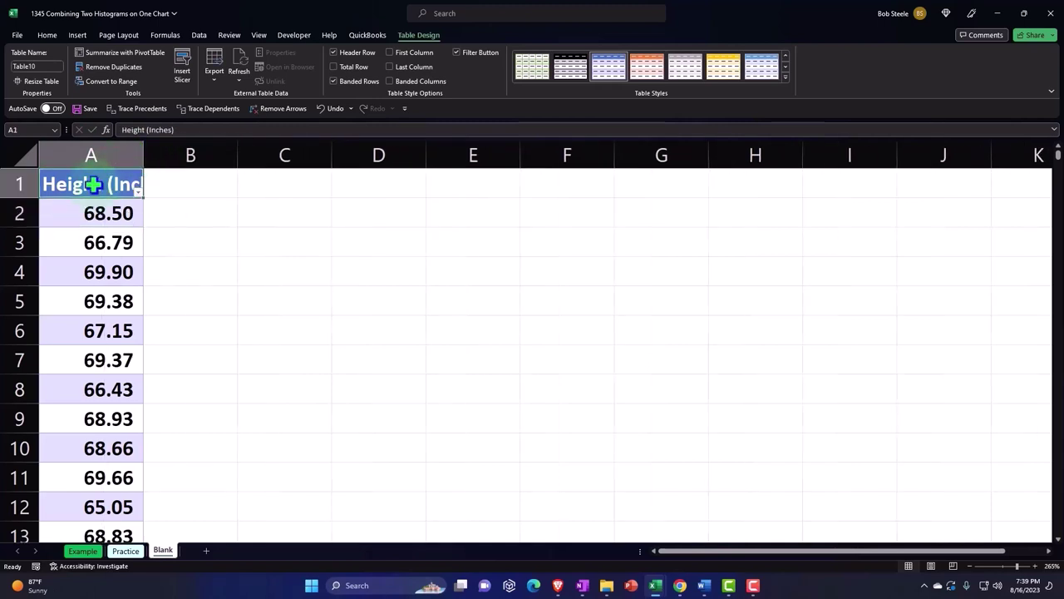
left_click(46, 40)
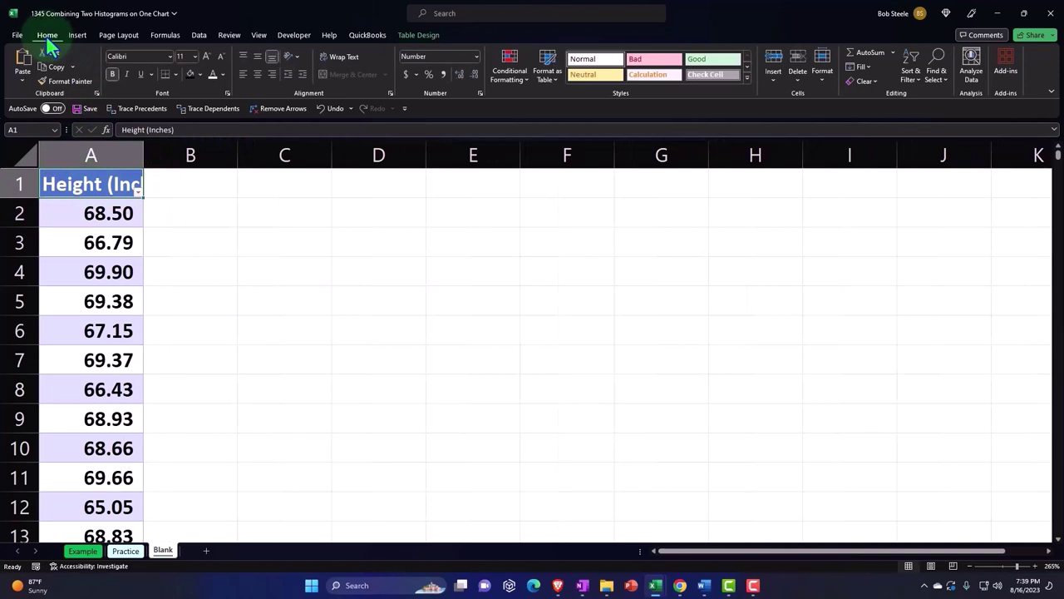
left_click(332, 62)
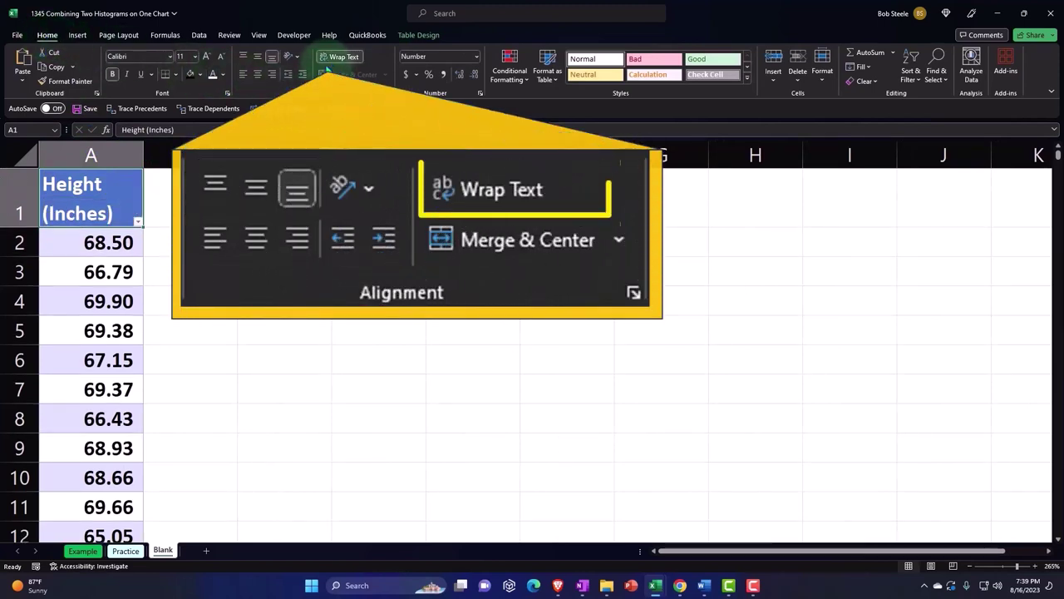
left_click(256, 74)
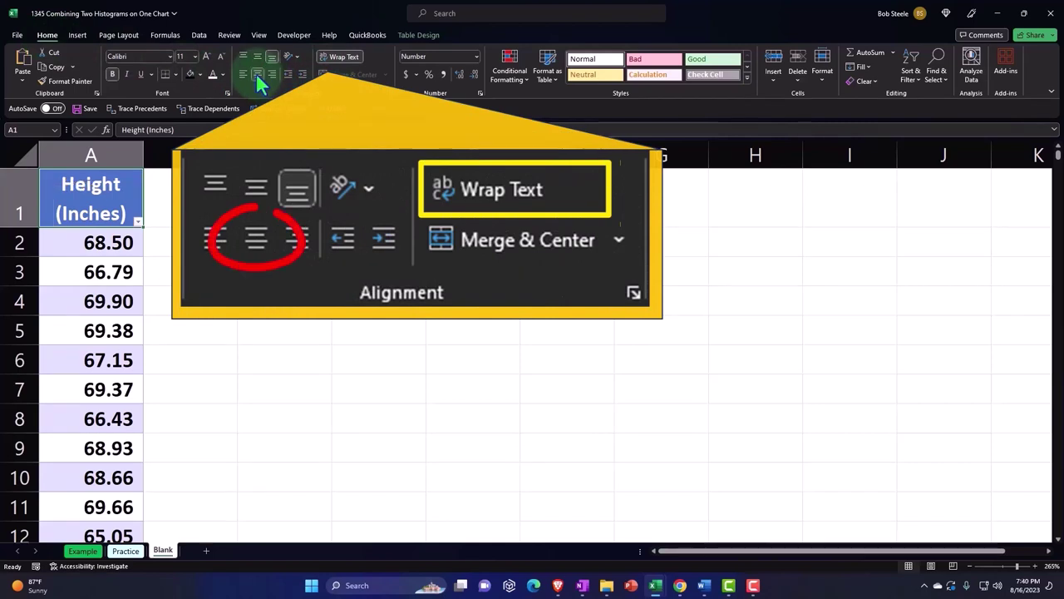
left_click(138, 223)
key("Escape")
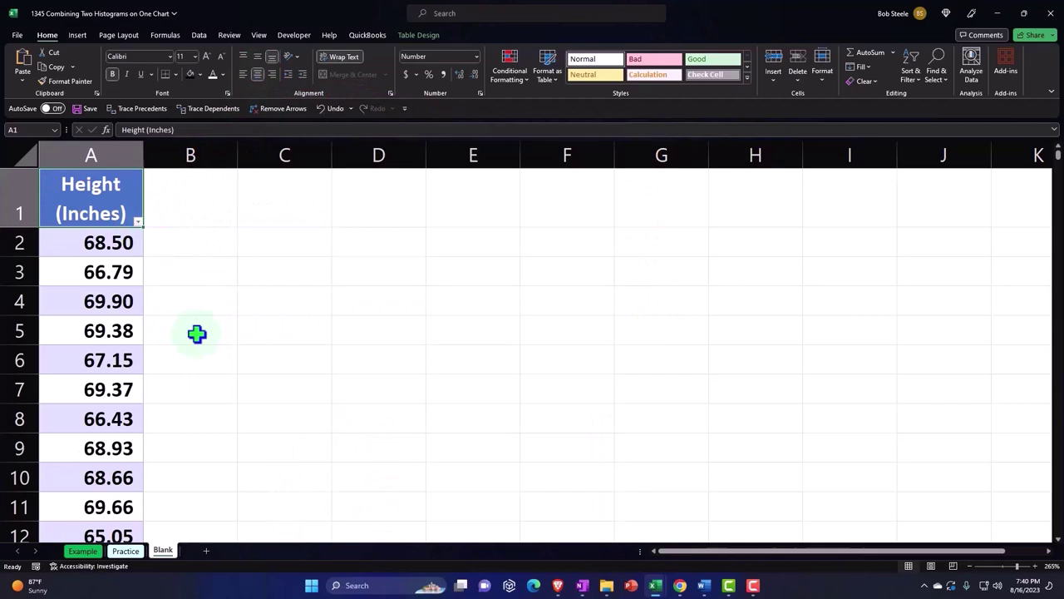
scroll(197, 334, "down", 13)
scroll(198, 334, "down", 20)
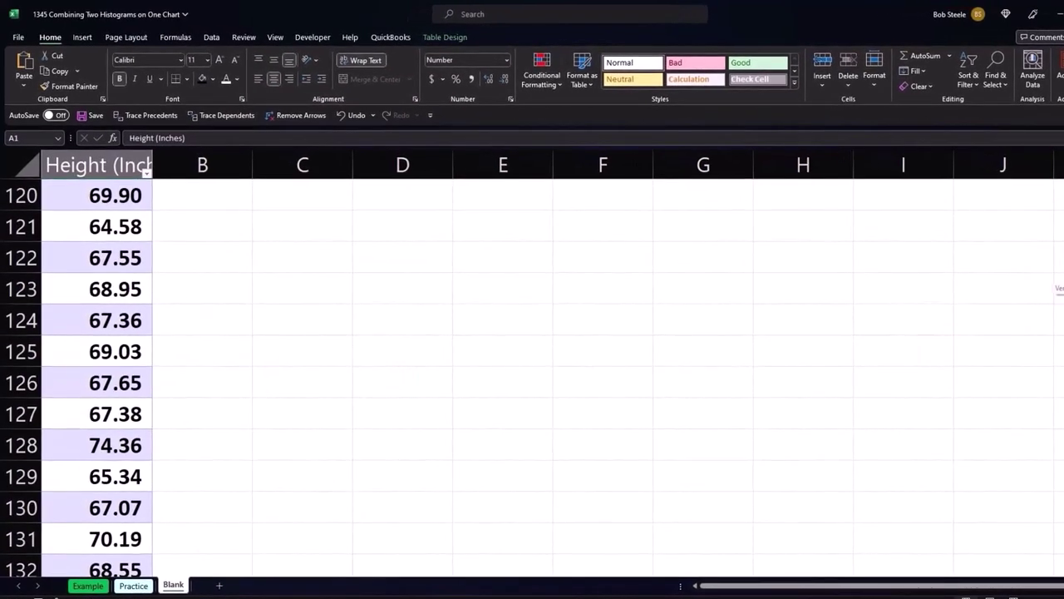
scroll(532, 374, "down", 20)
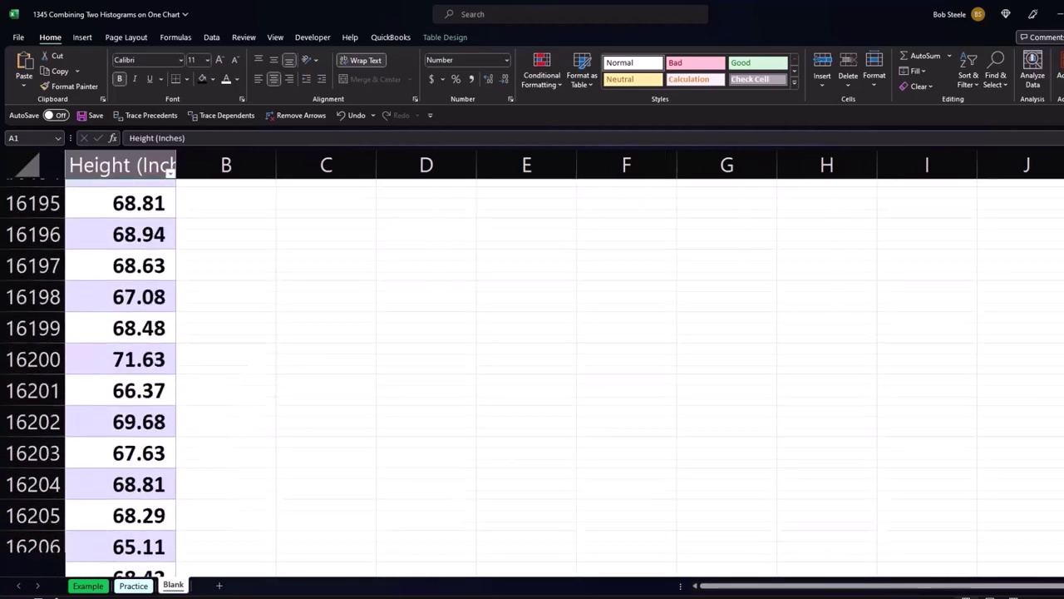
scroll(532, 374, "down", 20)
scroll(532, 374, "up", 20)
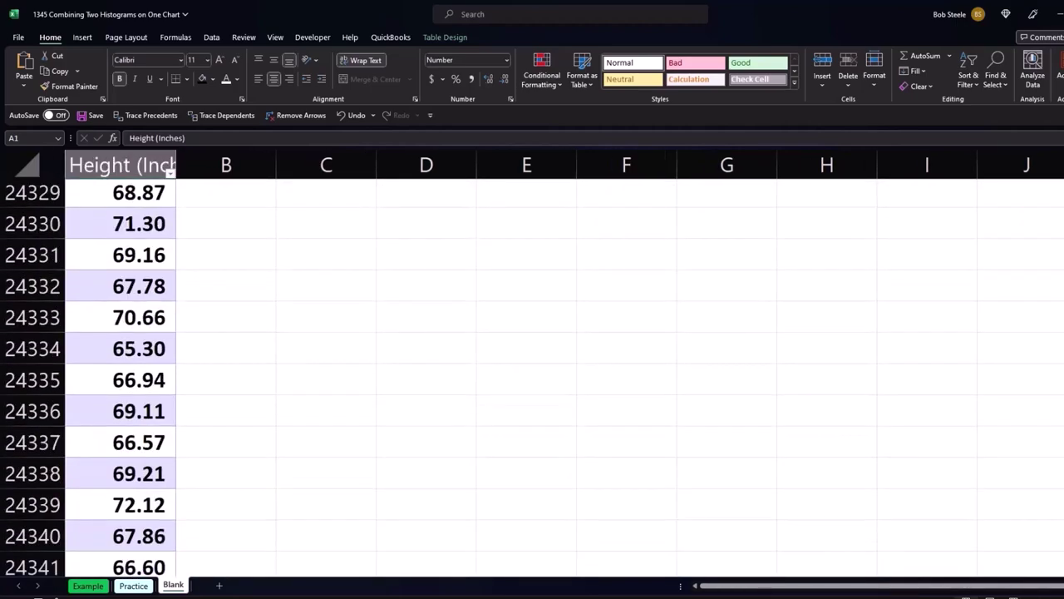
scroll(532, 374, "down", 20)
scroll(706, 341, "up", 20)
left_click(526, 297)
scroll(312, 392, "down", 6)
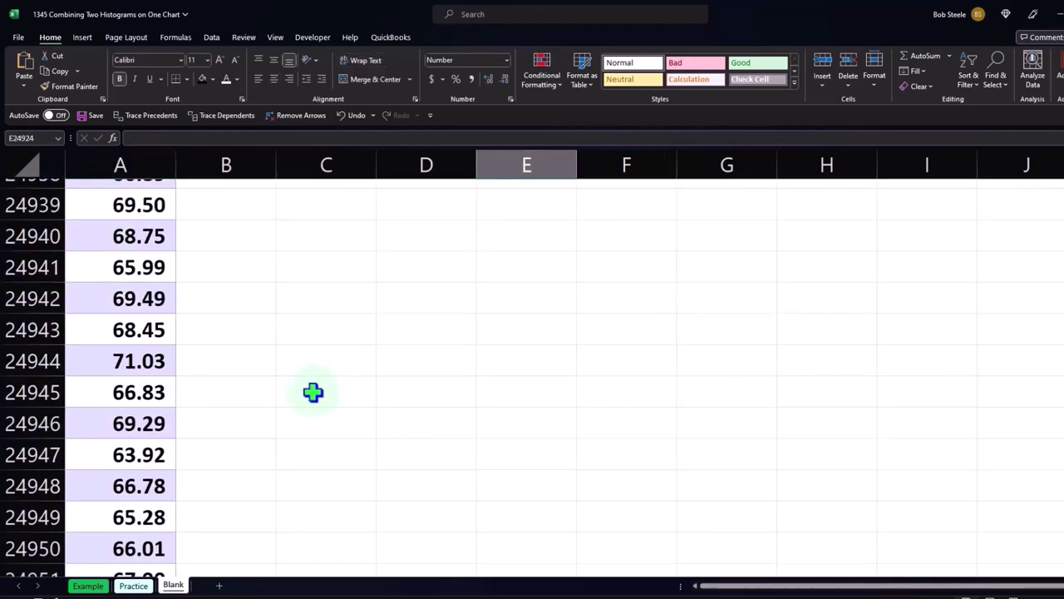
scroll(316, 399, "down", 20)
scroll(326, 408, "up", 9)
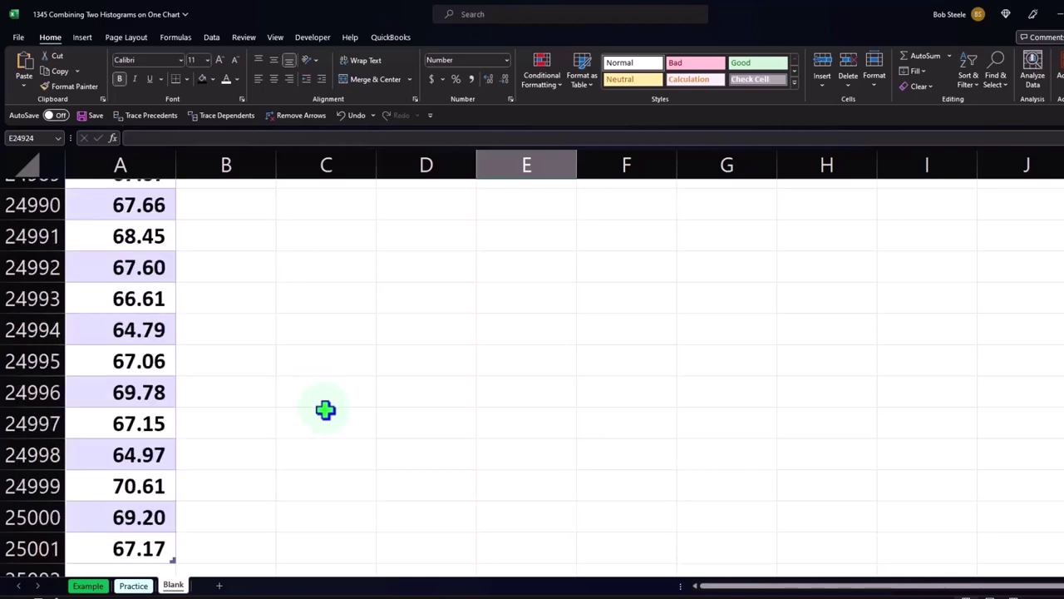
scroll(326, 408, "down", 1)
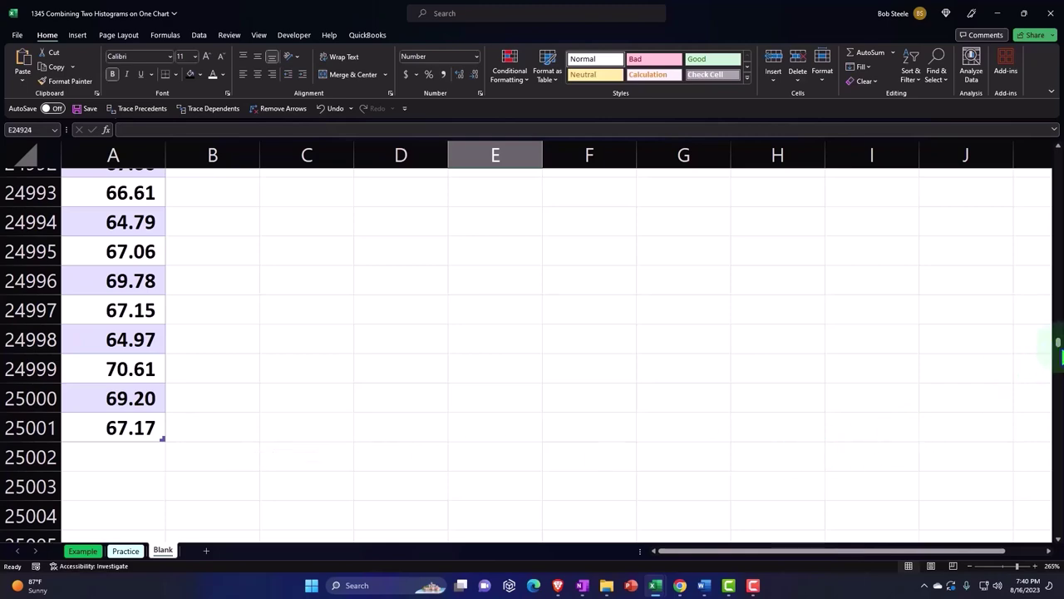
left_click_drag(1058, 345, 1057, 154)
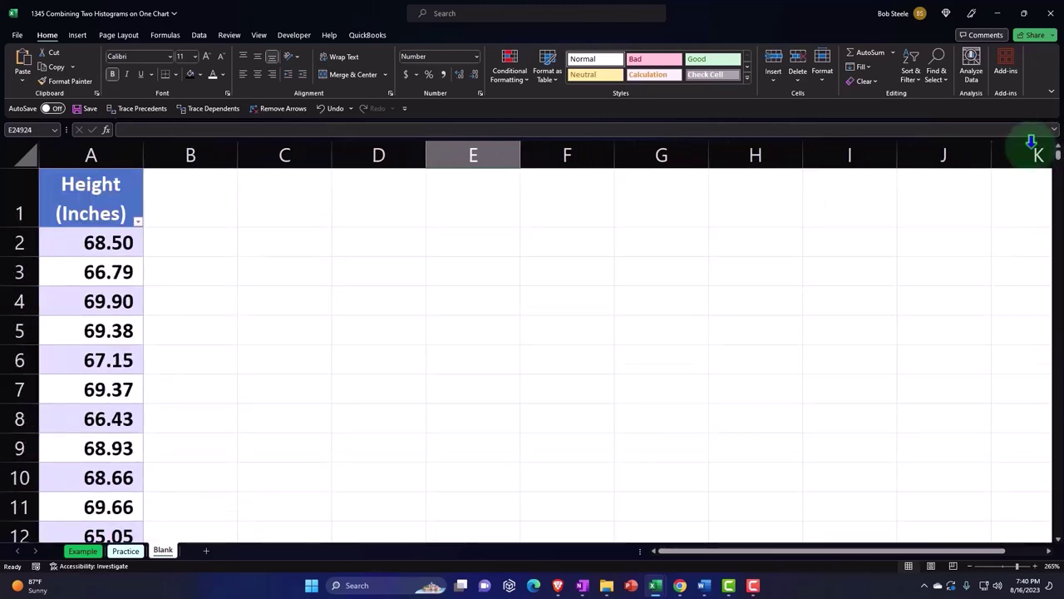
Insert a Histogram statistic chart of the whole Height (Inches) column.
left_click(424, 377)
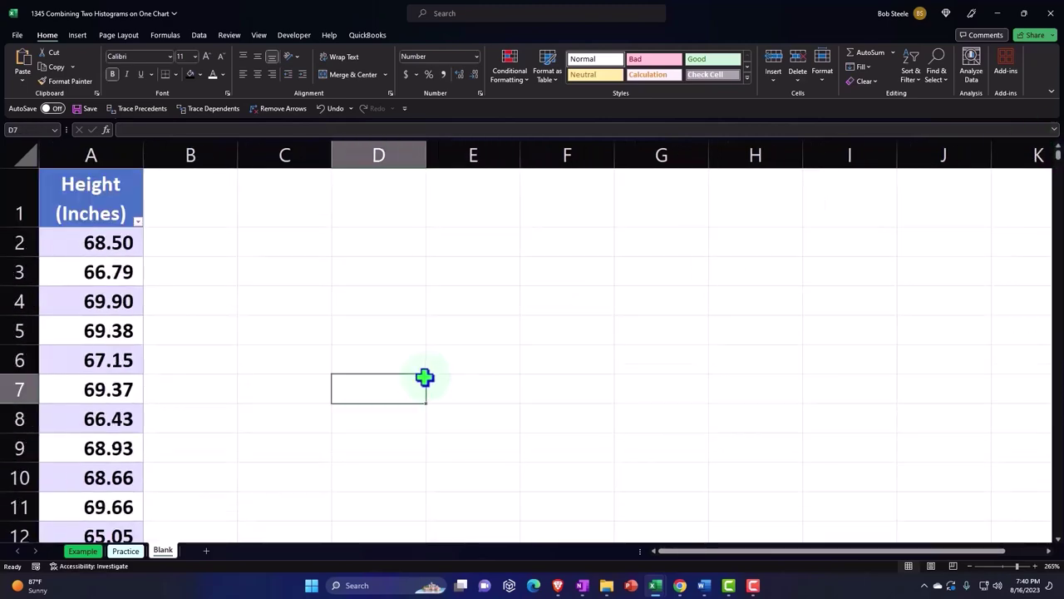
left_click(100, 169)
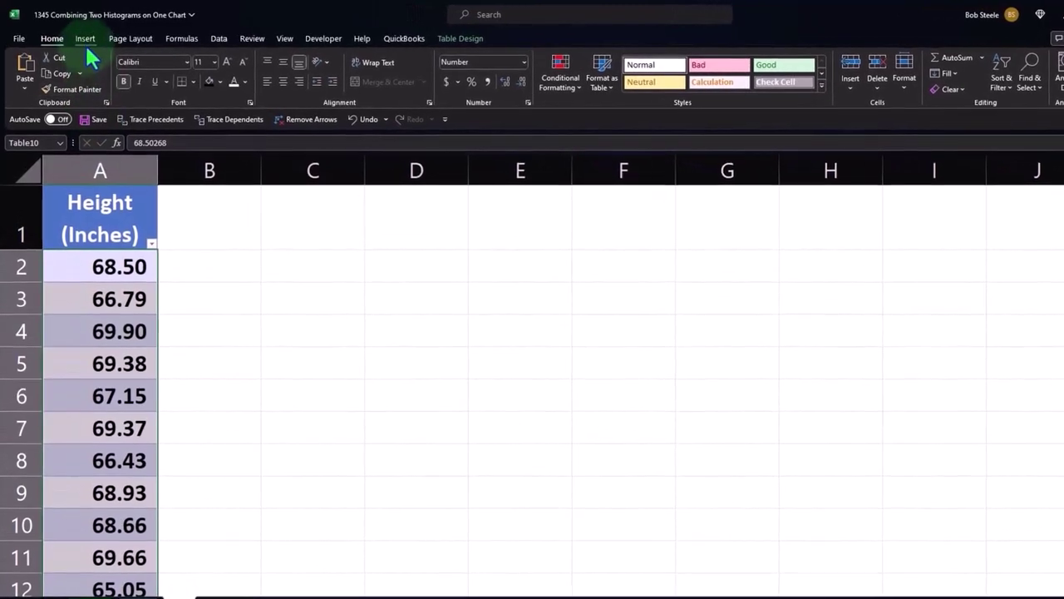
left_click(85, 40)
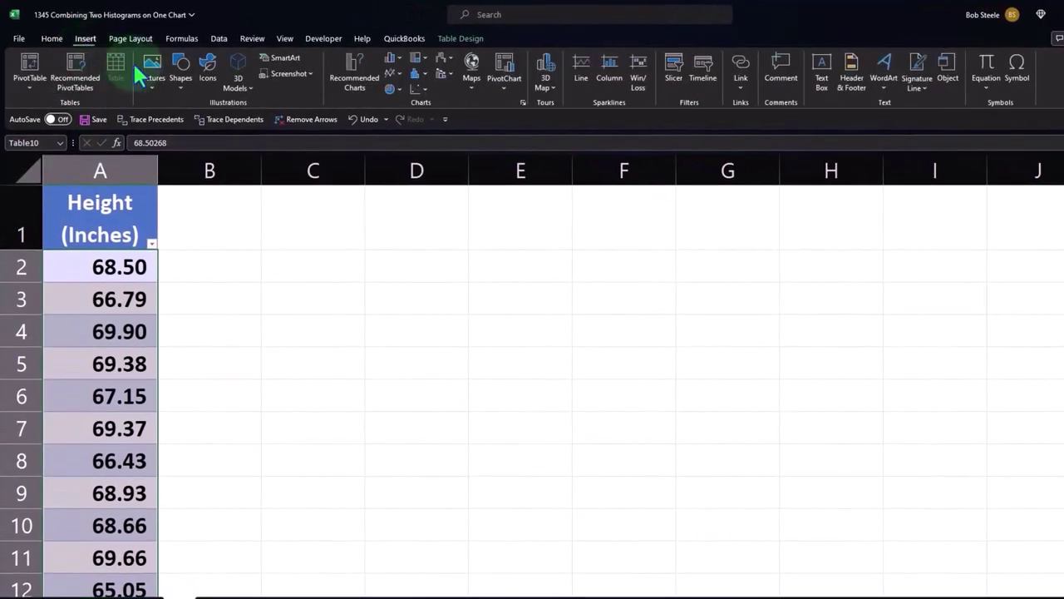
left_click(424, 78)
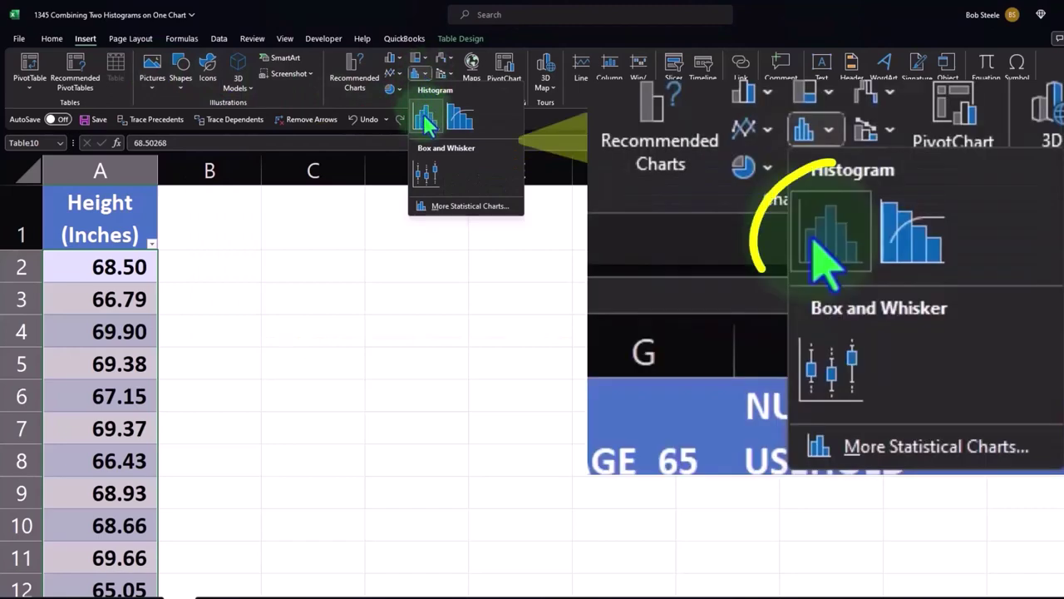
left_click(426, 125)
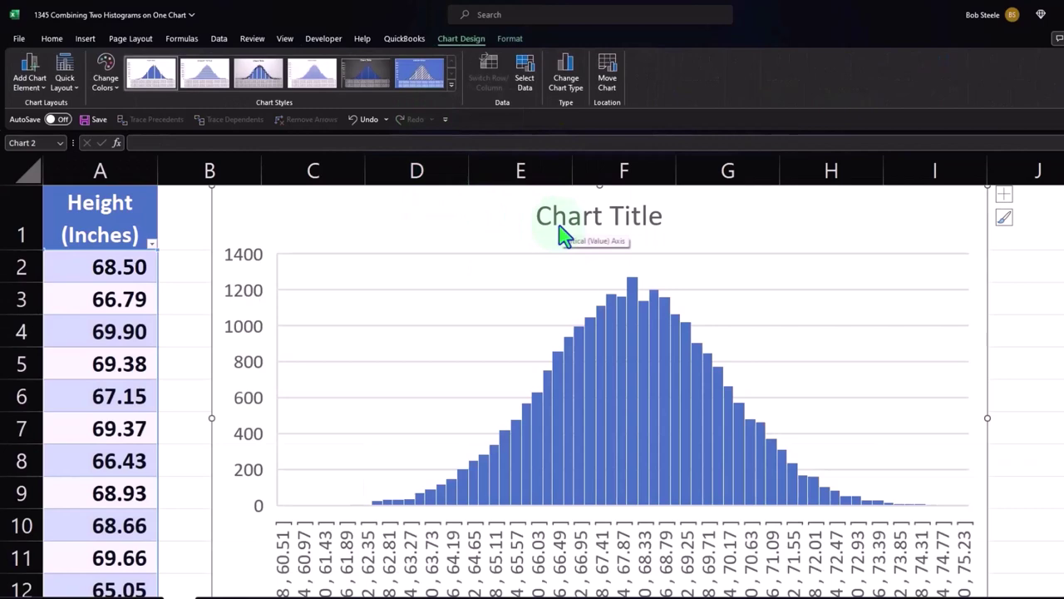
Delete the histogram's title and enlarge the chart across columns B to K.
left_click(559, 223)
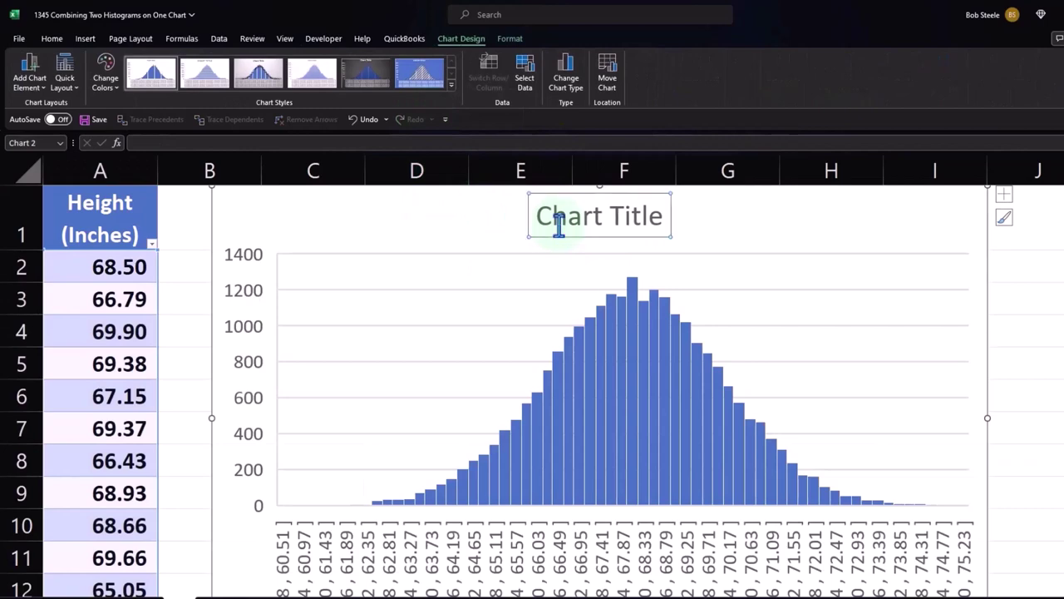
key("Delete")
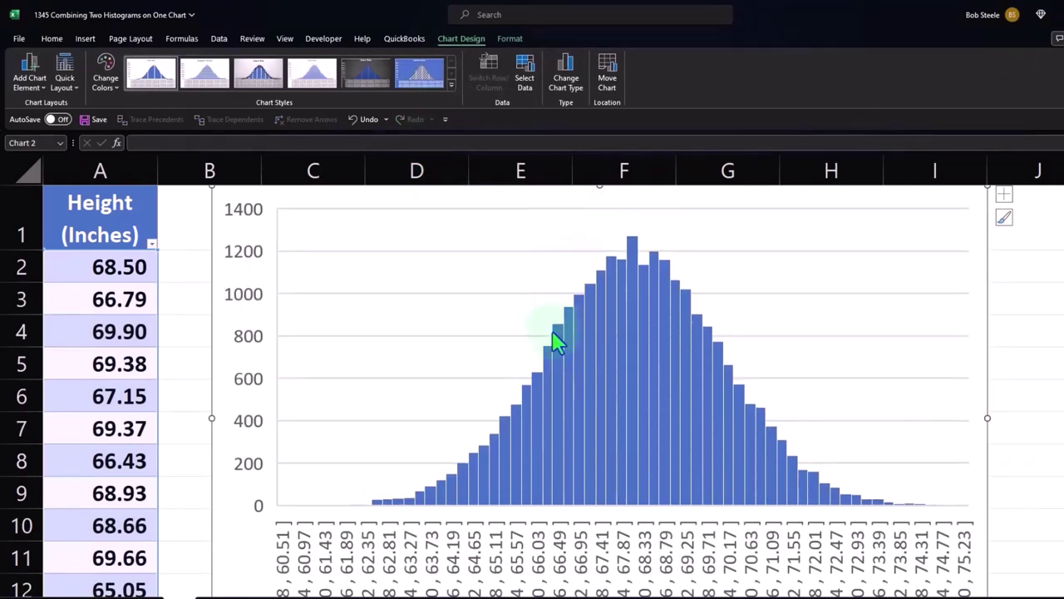
scroll(729, 453, "down", 3)
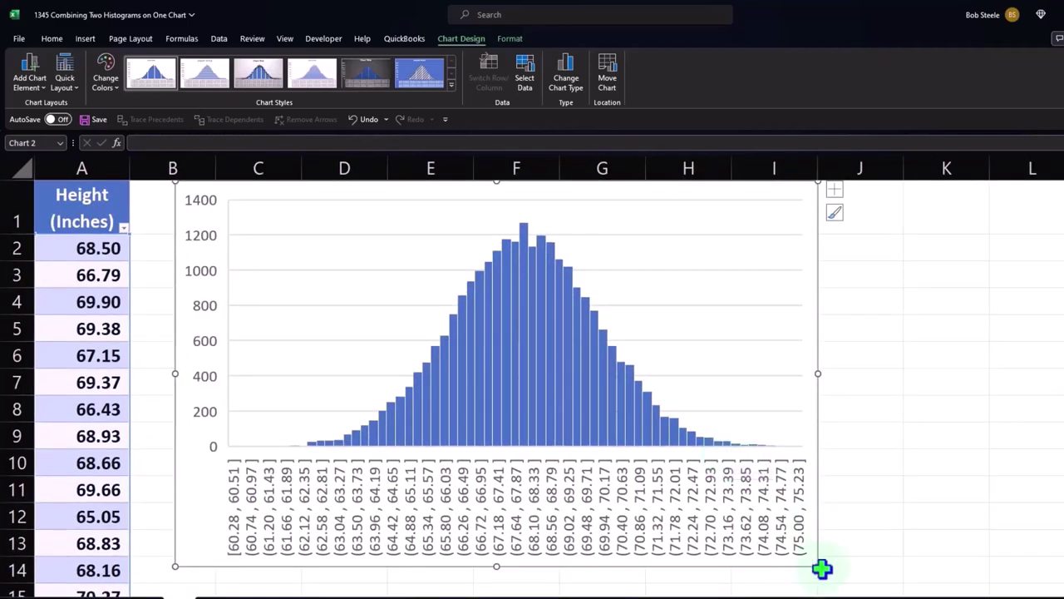
left_click_drag(818, 567, 974, 558)
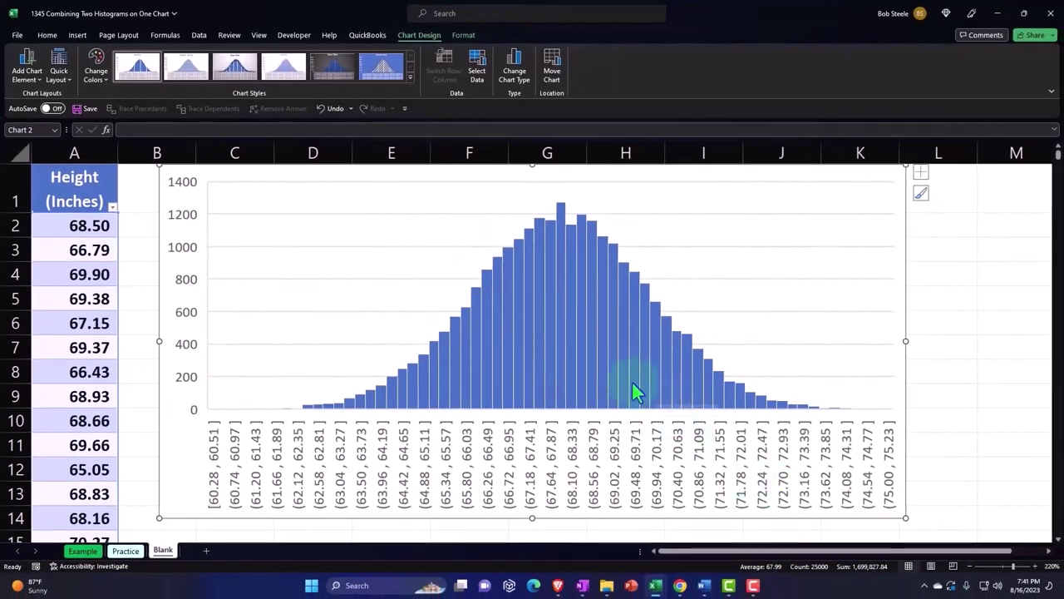
mouse_move(527, 300)
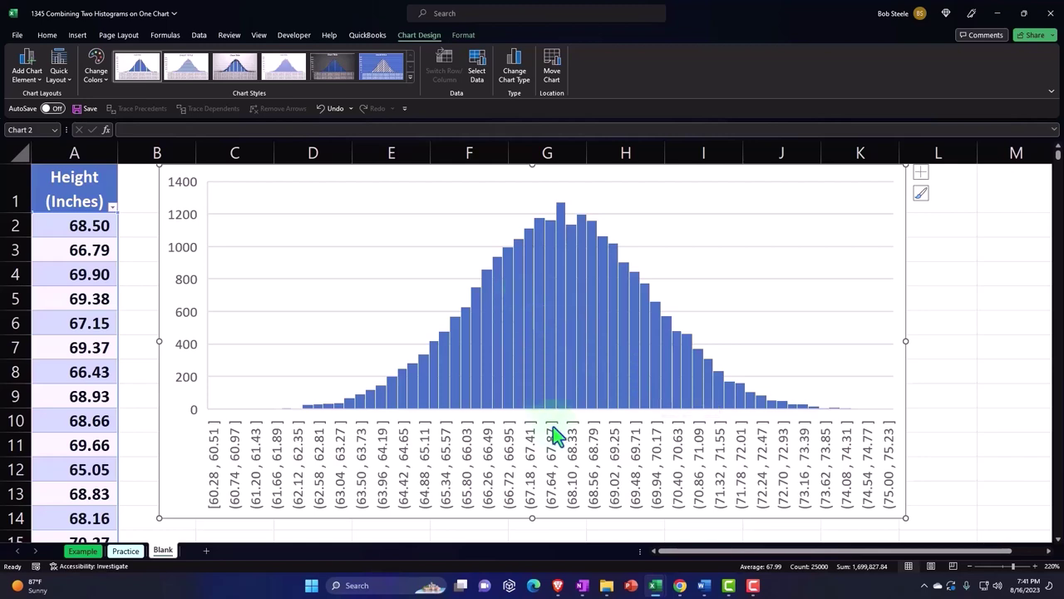
key("Escape")
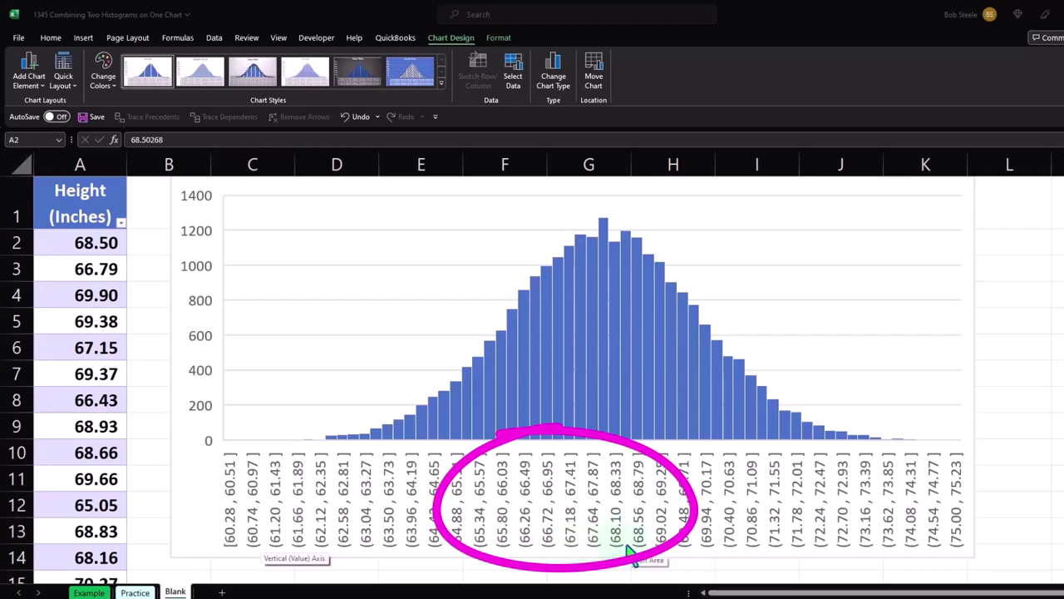
key("Escape")
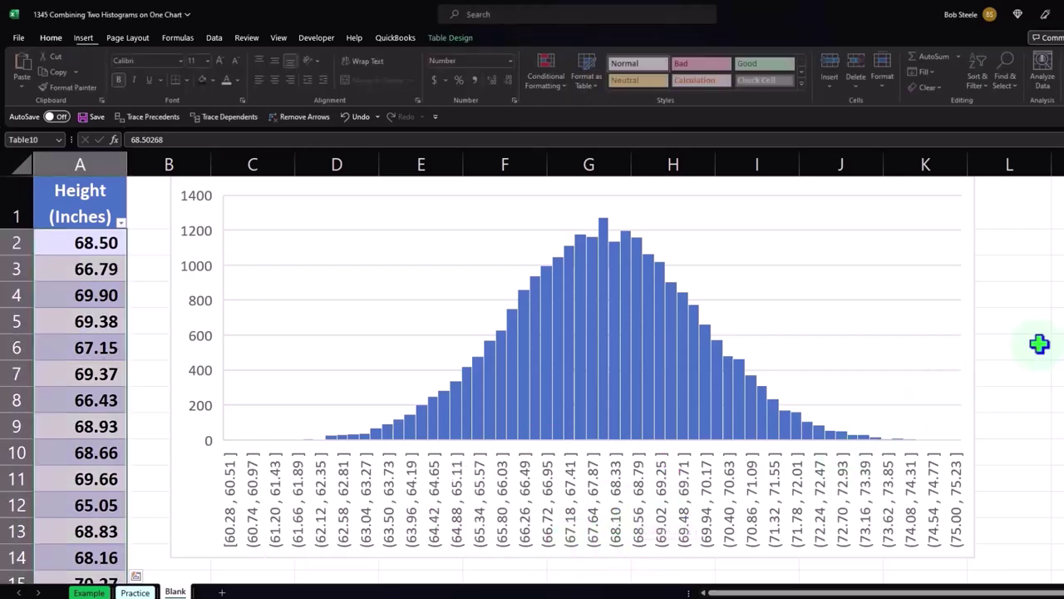
Enter =68/12 in cell G16, giving 5.67, and reselect it to view the formula.
scroll(599, 449, "down", 2)
left_click(569, 452)
type("=")
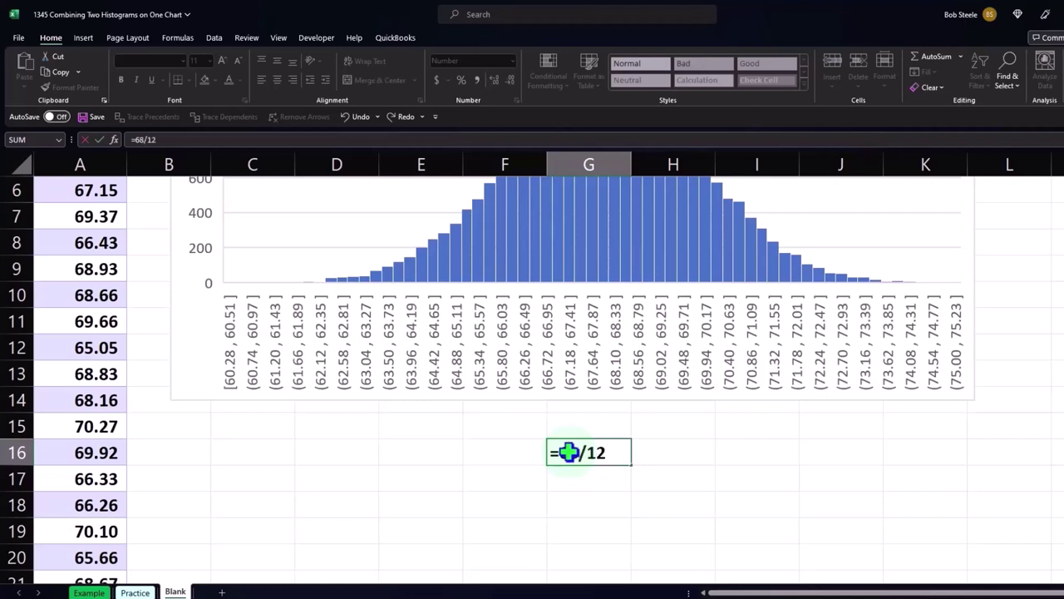
type("68/12")
key("Return")
left_click(563, 452)
mouse_move(563, 452)
left_mouse_down()
mouse_move(538, 470)
mouse_move(508, 535)
left_mouse_up()
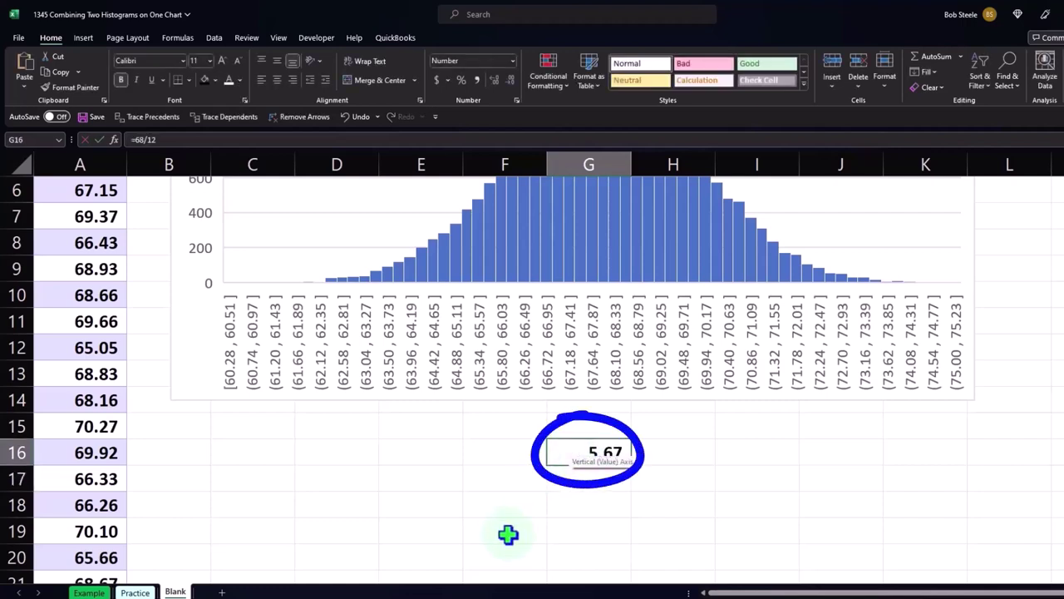
left_click(471, 459)
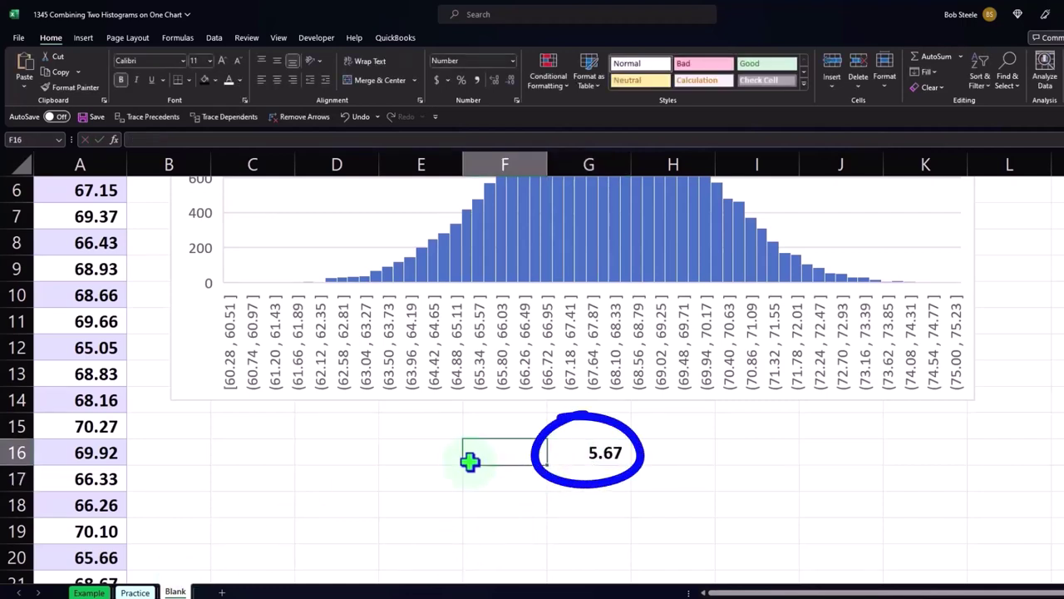
left_click(584, 457)
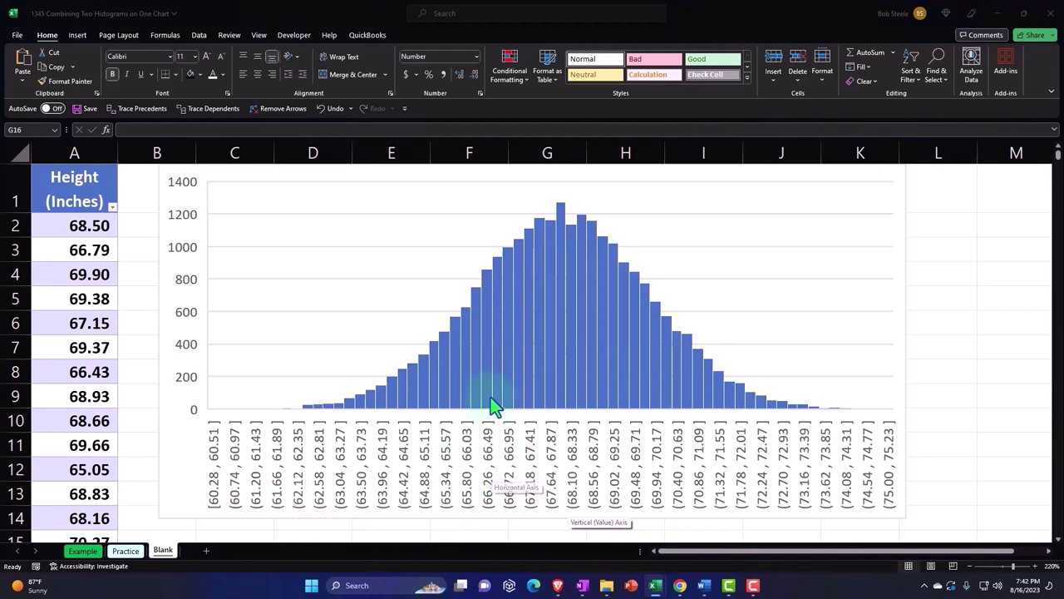
mouse_move(555, 384)
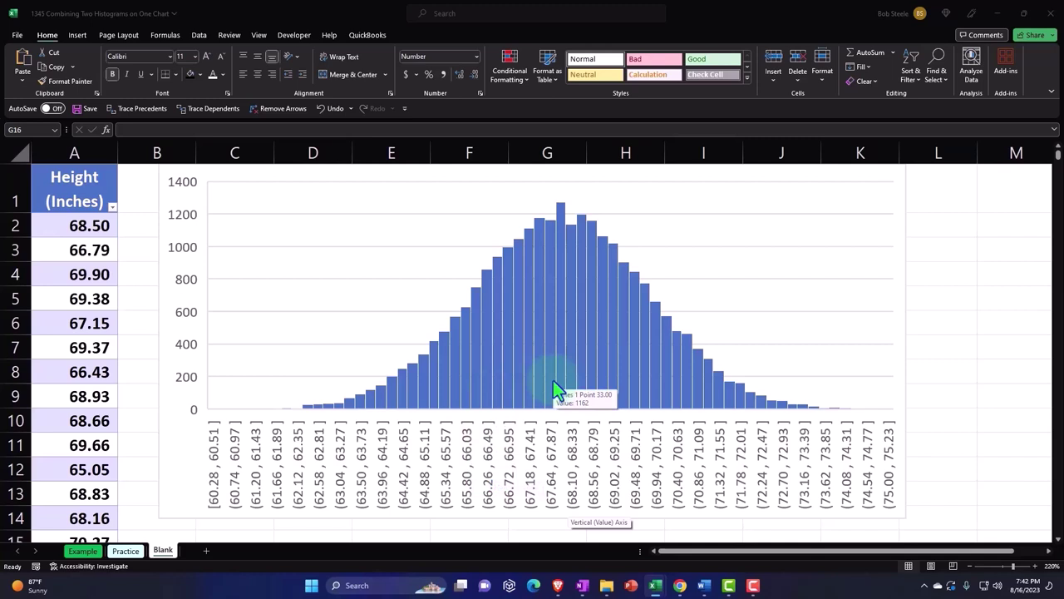
left_click(553, 372)
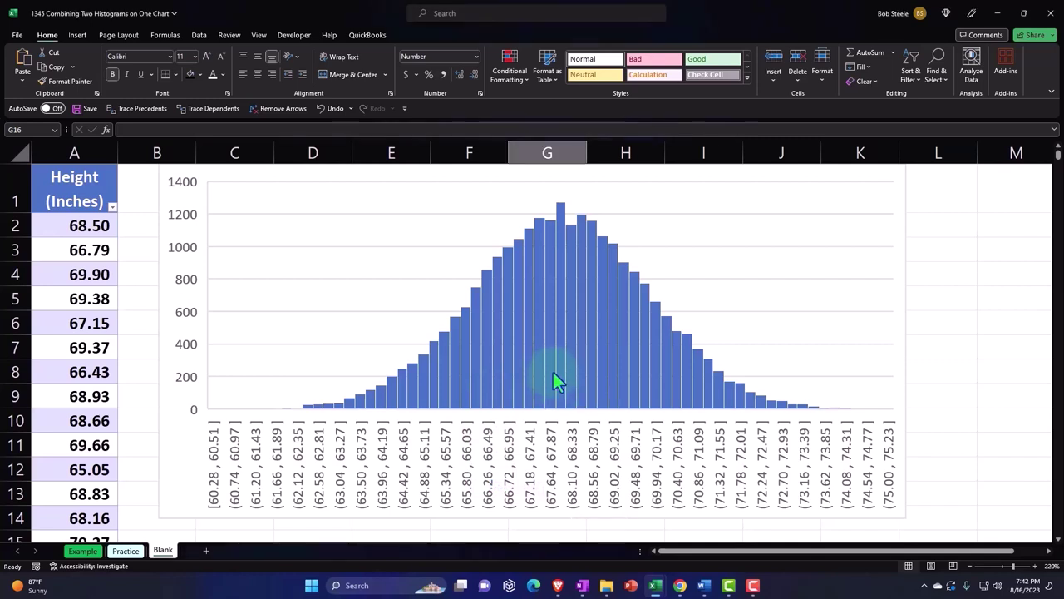
left_click(549, 352)
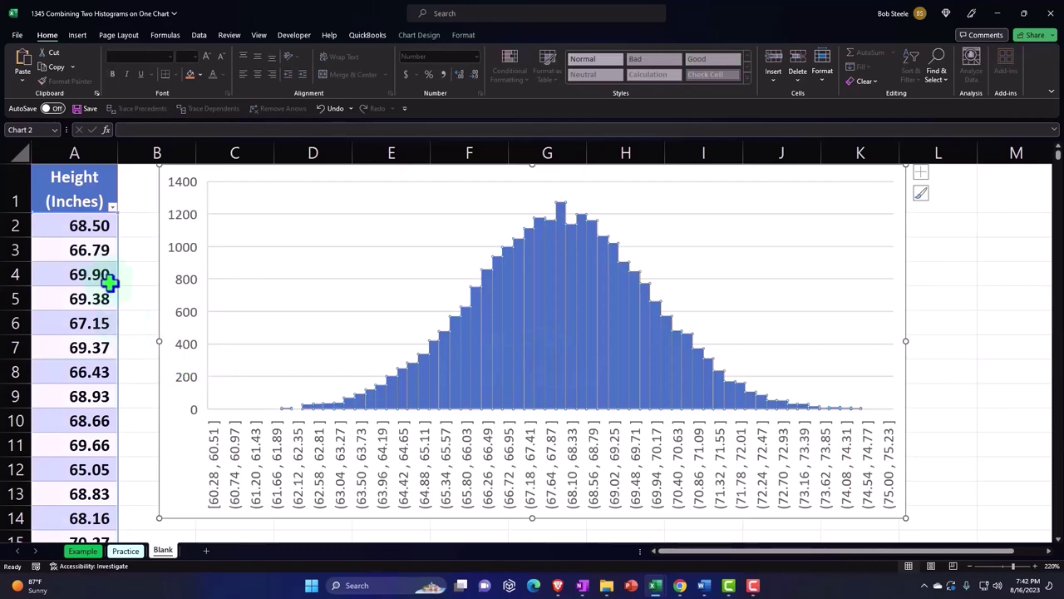
left_click(523, 283)
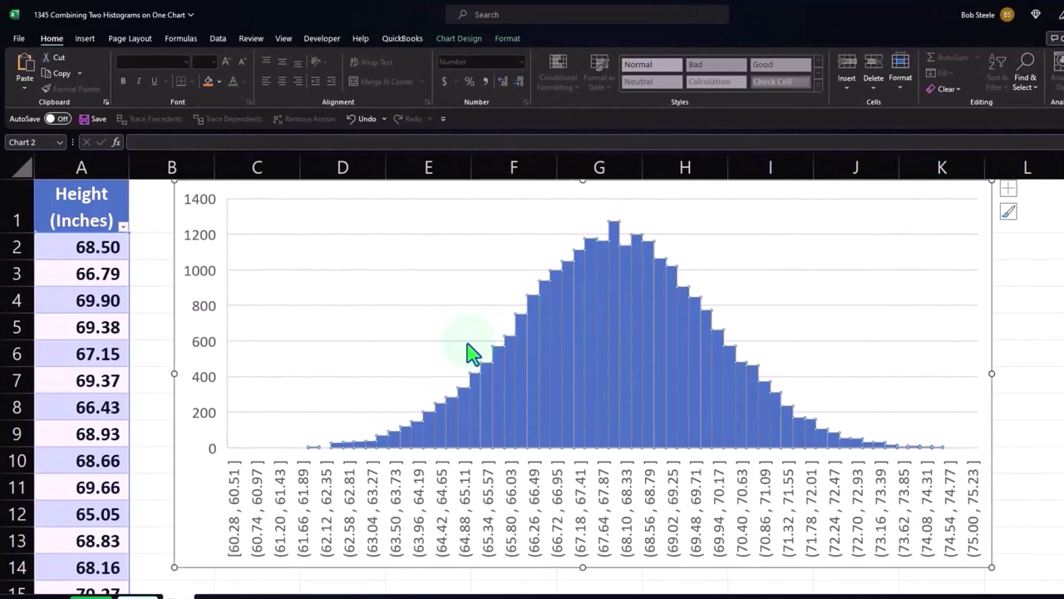
left_click(155, 280)
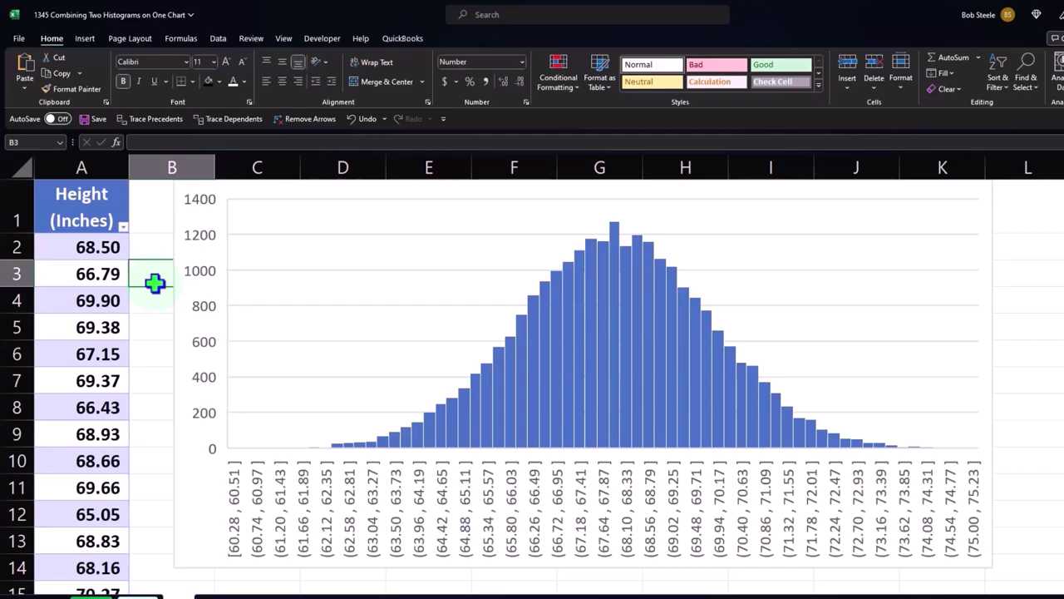
Browse the Column and Statistic chart type lists without inserting a chart.
left_click(85, 38)
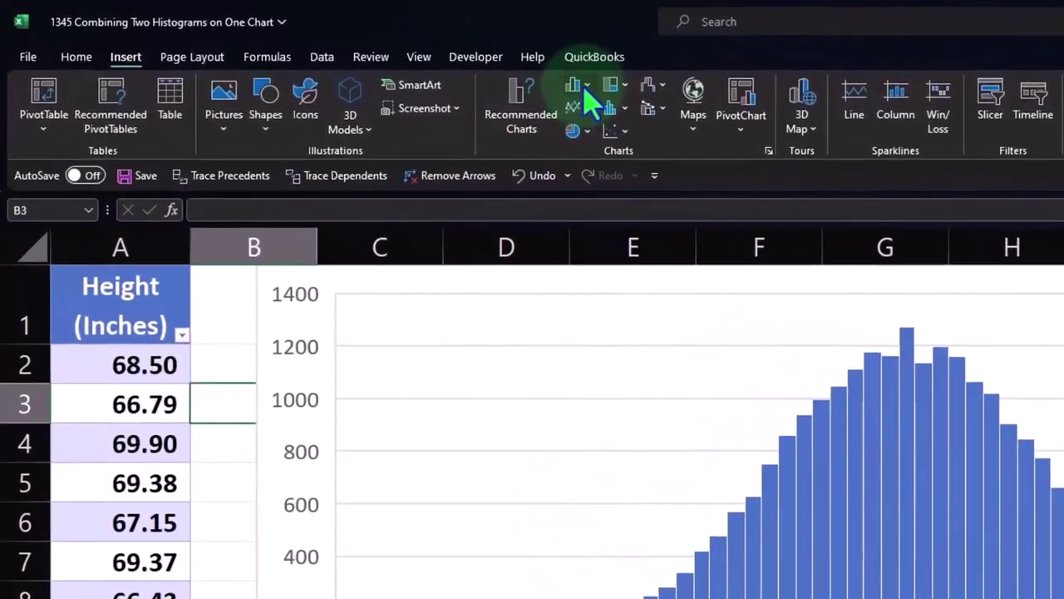
left_click(394, 60)
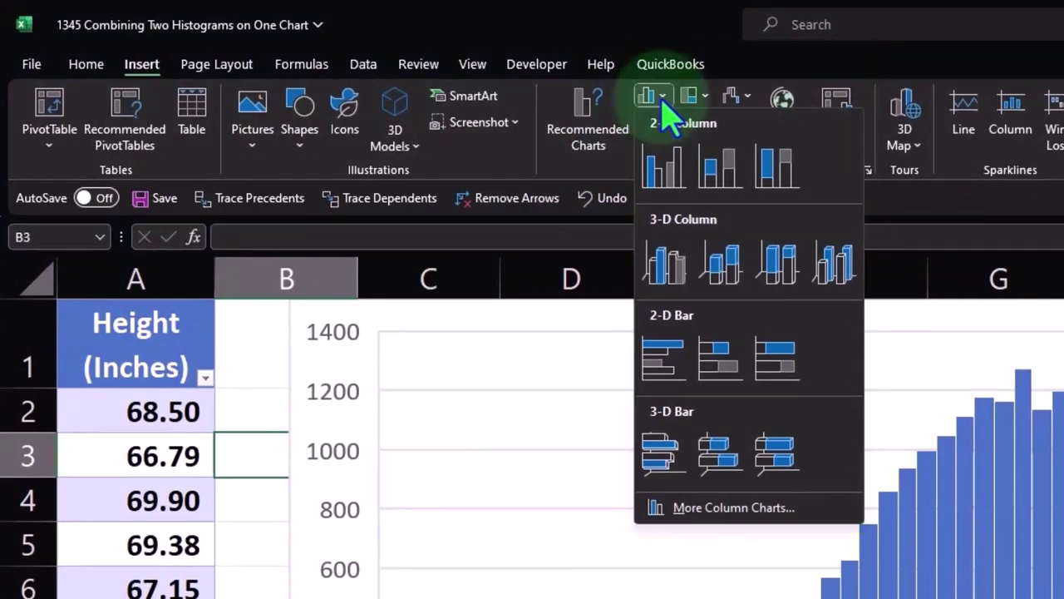
left_click(665, 106)
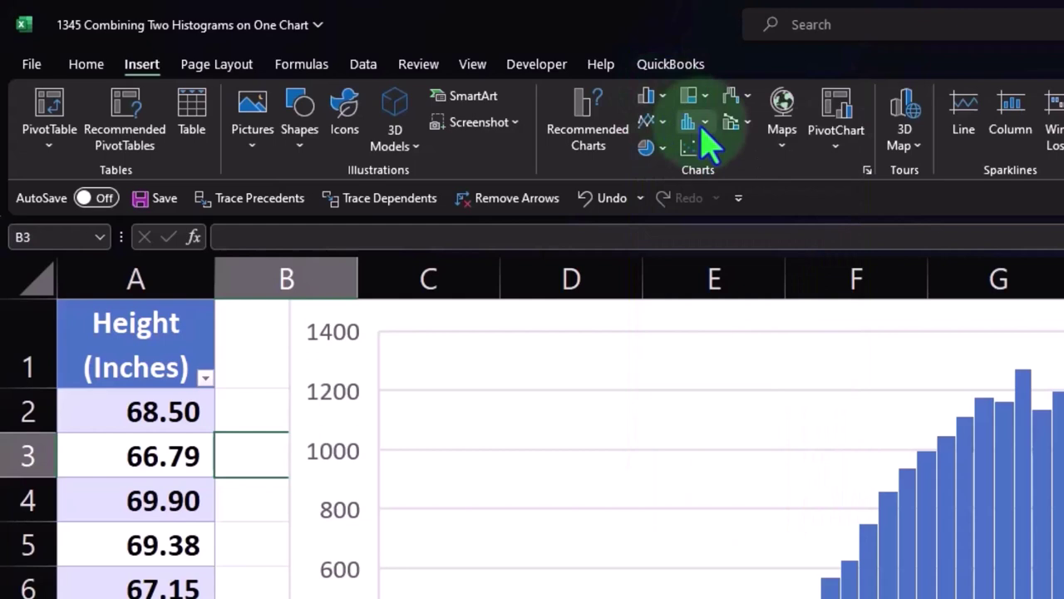
left_click(705, 124)
left_click(706, 126)
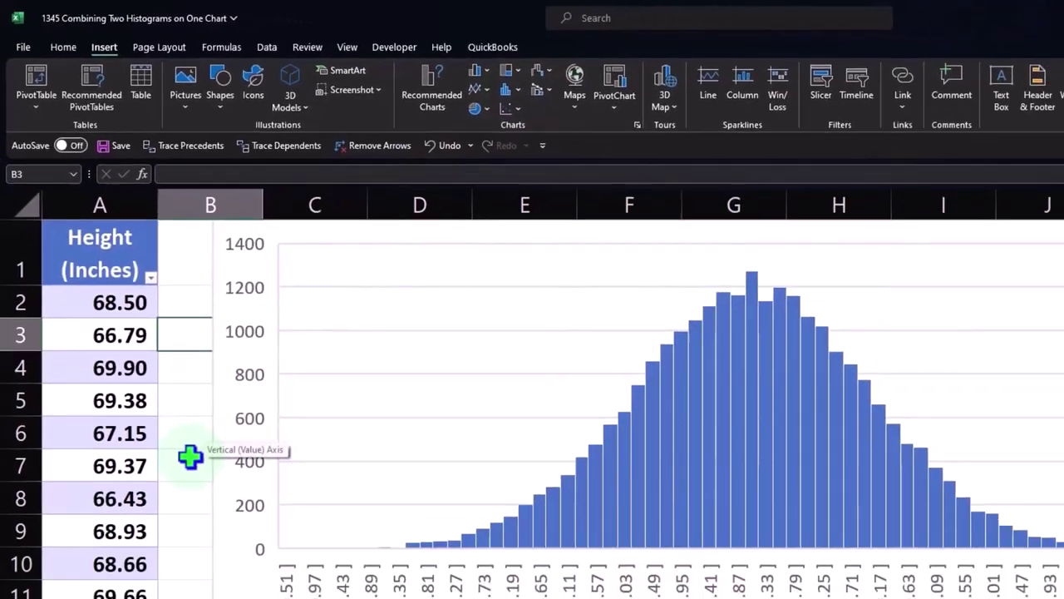
left_click(154, 370)
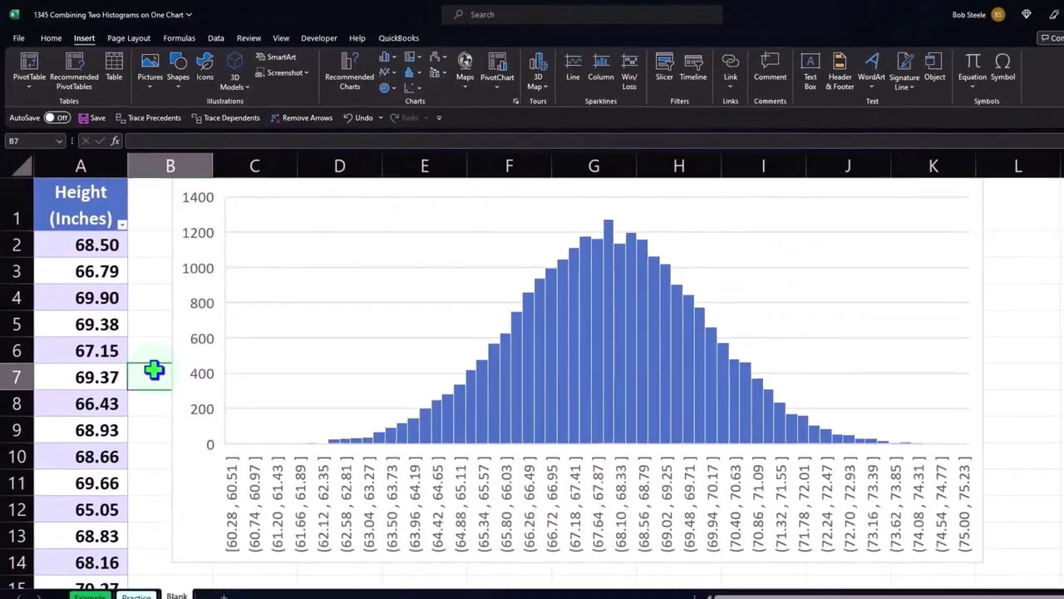
Make column B much narrower.
scroll(141, 341, "down", 1)
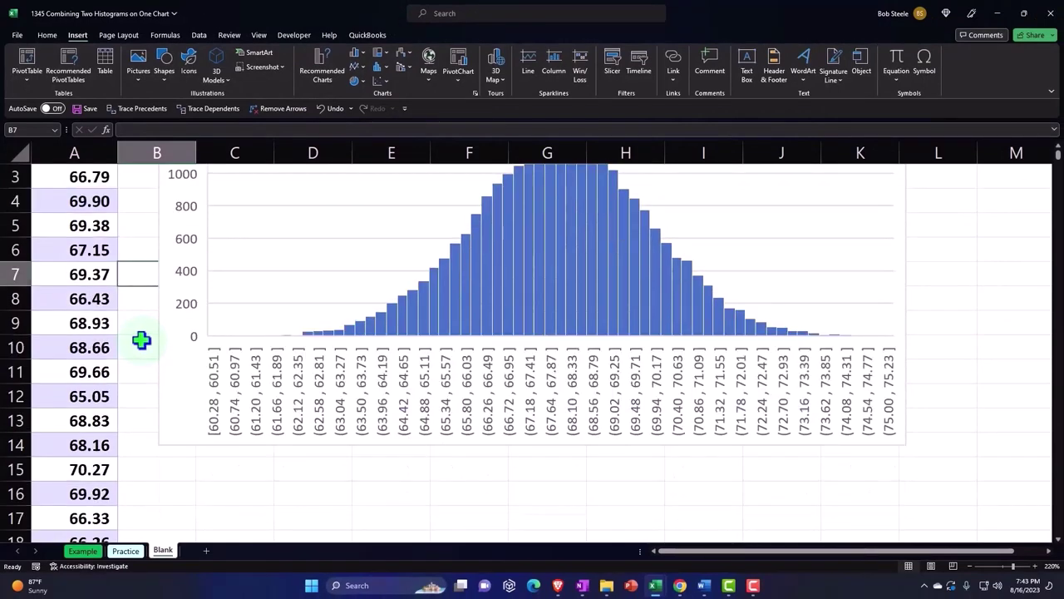
scroll(141, 340, "down", 1)
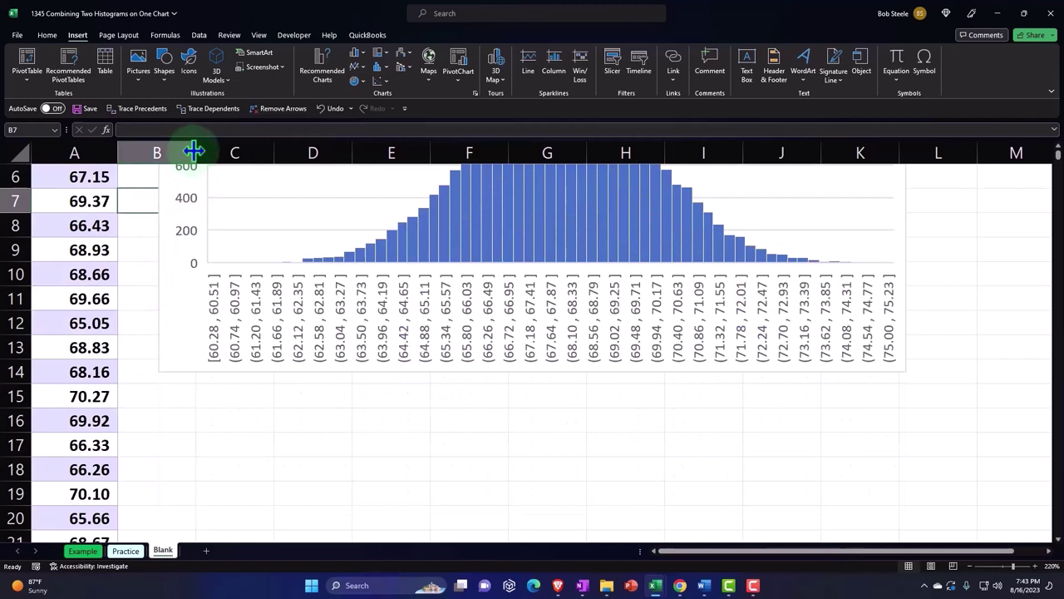
left_click_drag(194, 151, 131, 153)
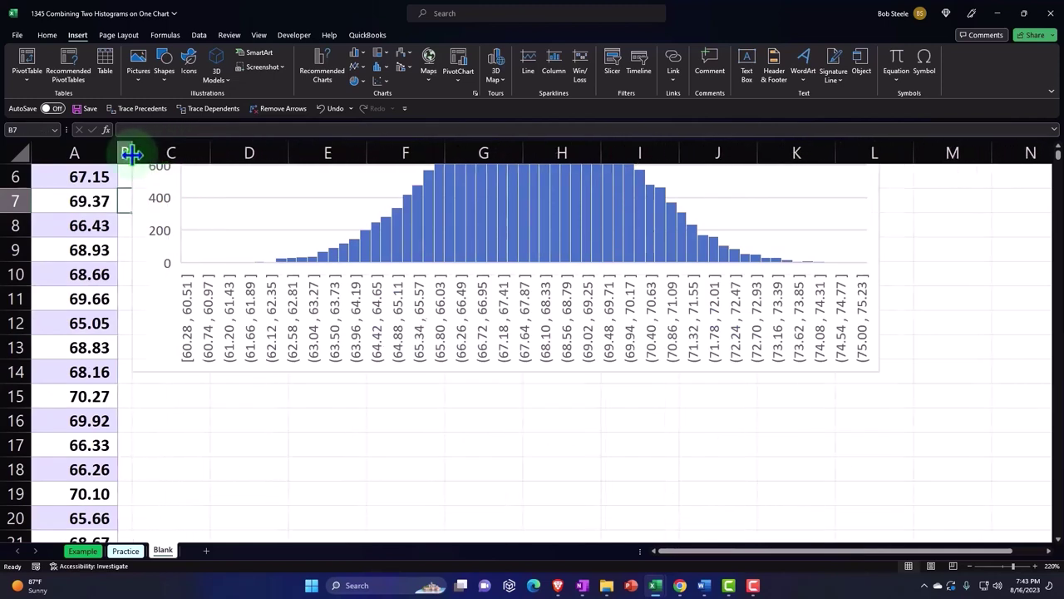
left_click(844, 366)
Widen the histogram chart and bring up formatting options for its horizontal axis.
left_click(840, 370)
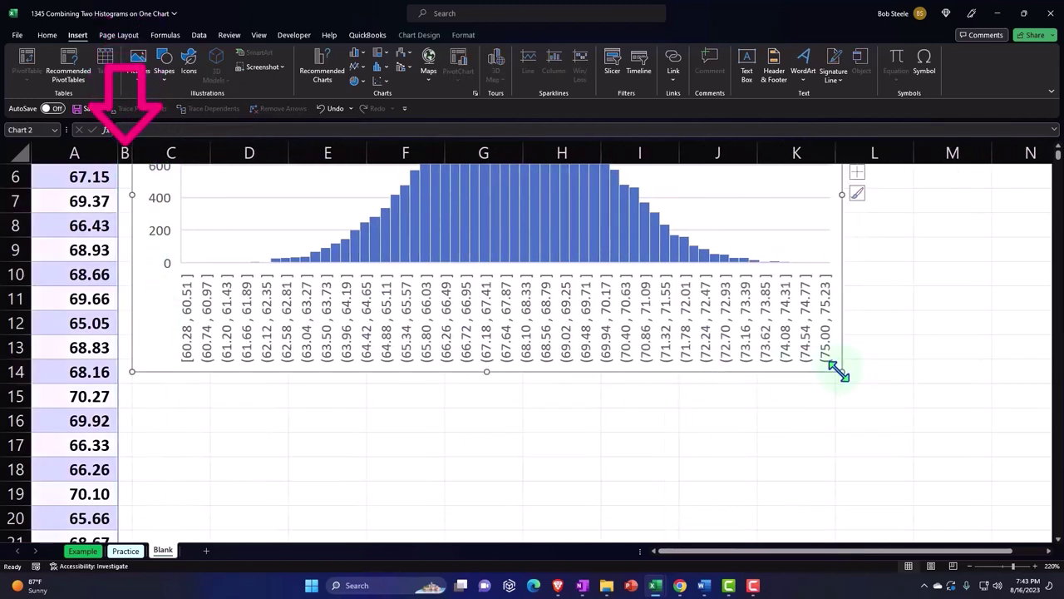
left_click_drag(840, 370, 987, 379)
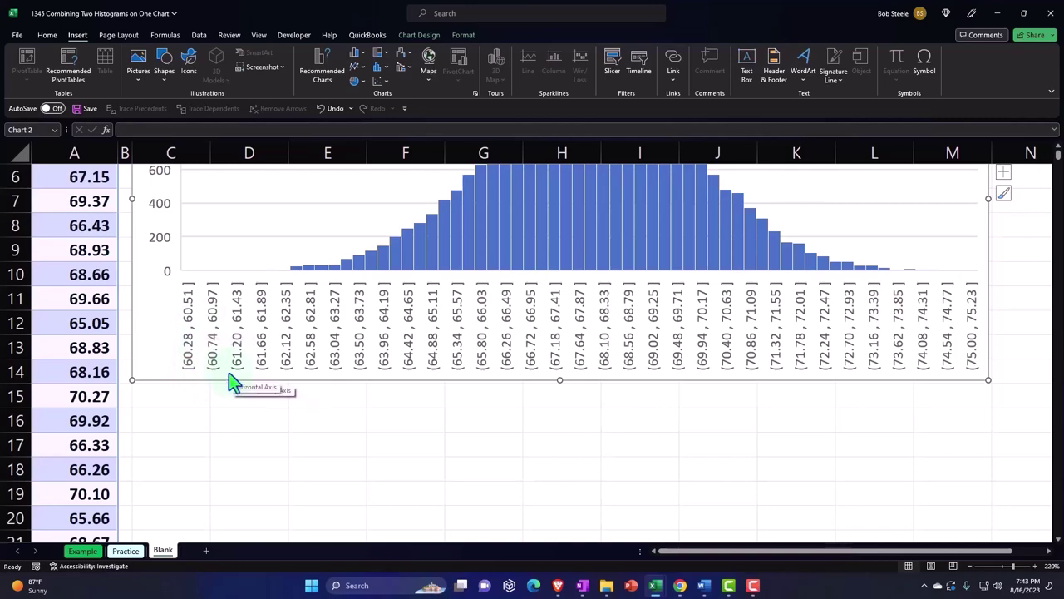
left_click(233, 337)
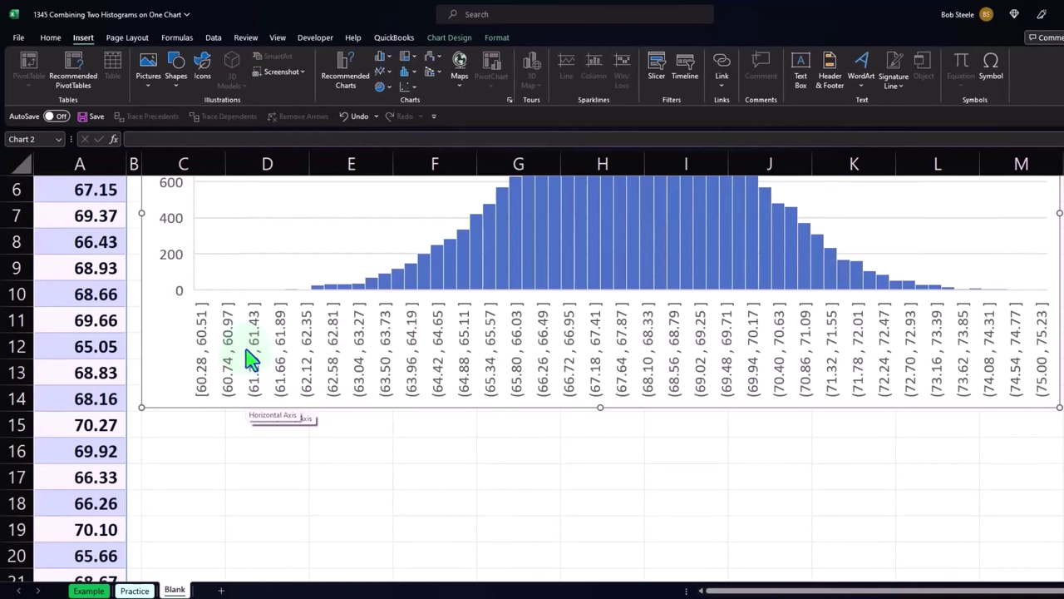
double_click(520, 345)
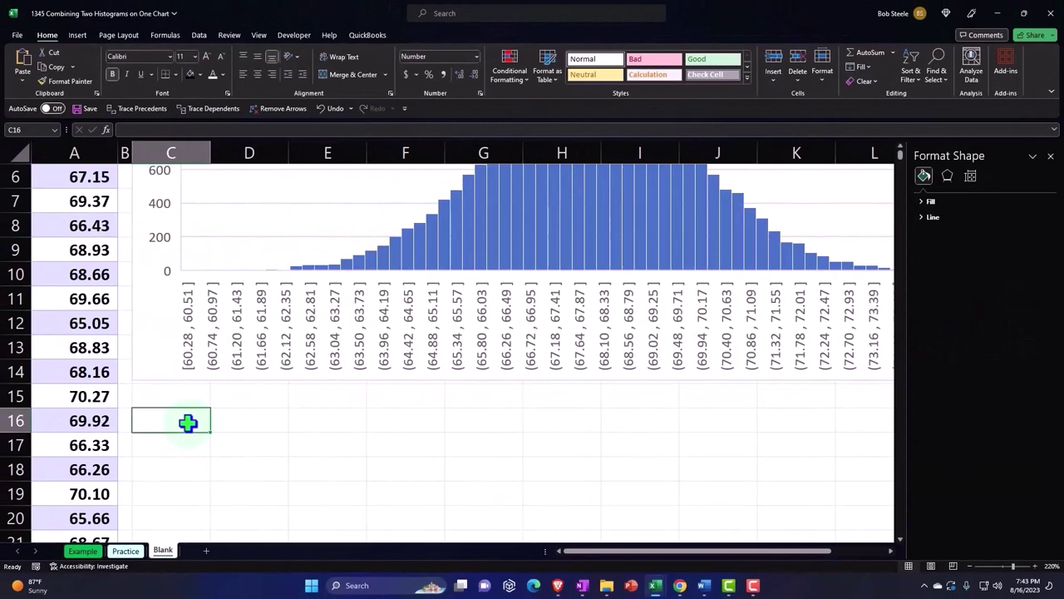
Enter the first bin's bounds: 60.28 in C17 and 60.51 in D17.
key("Return")
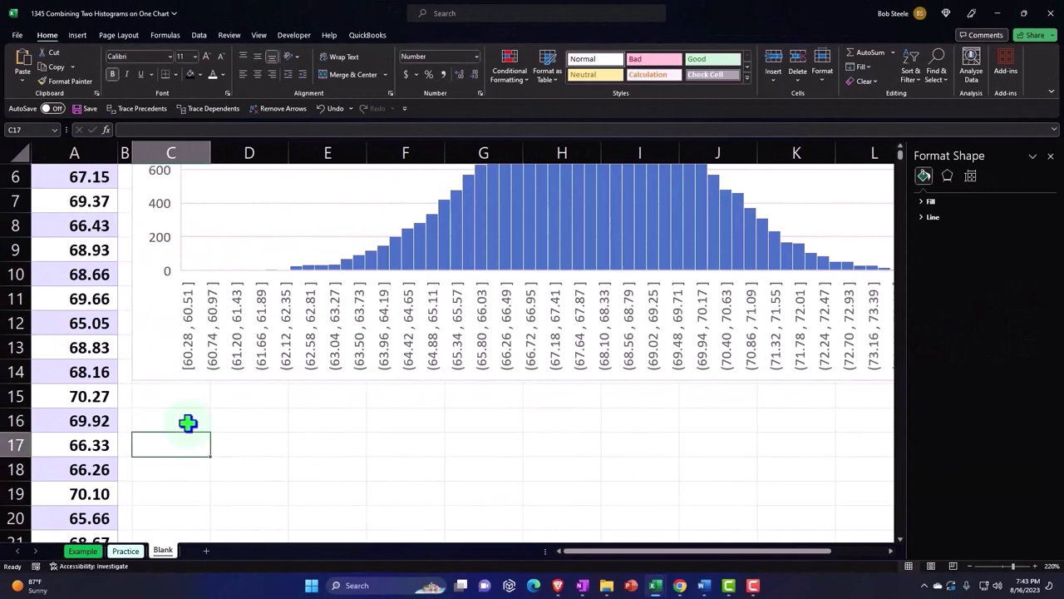
type("60.28")
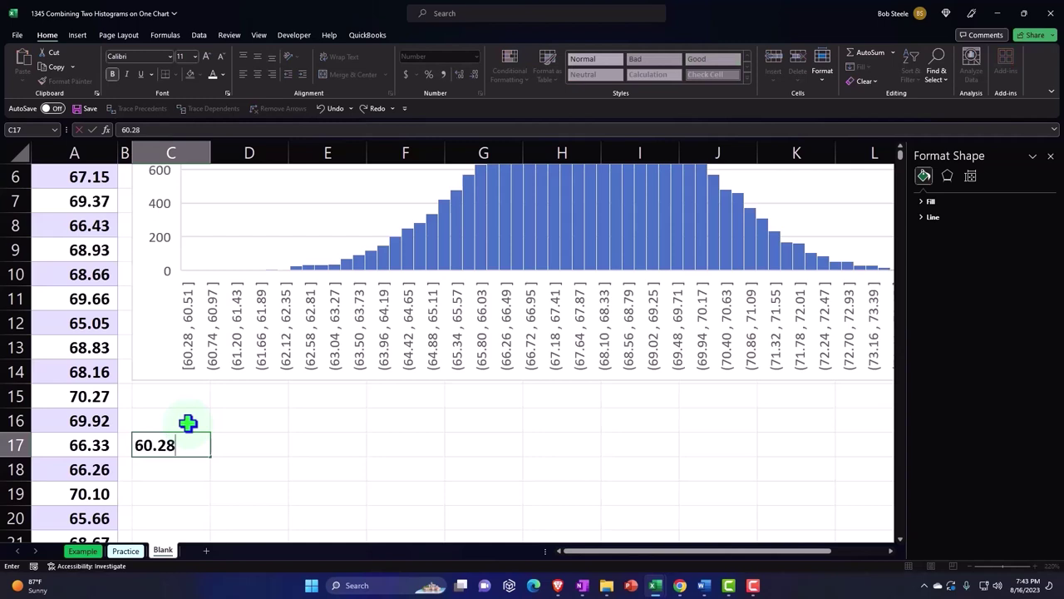
key("Tab")
type("60.51")
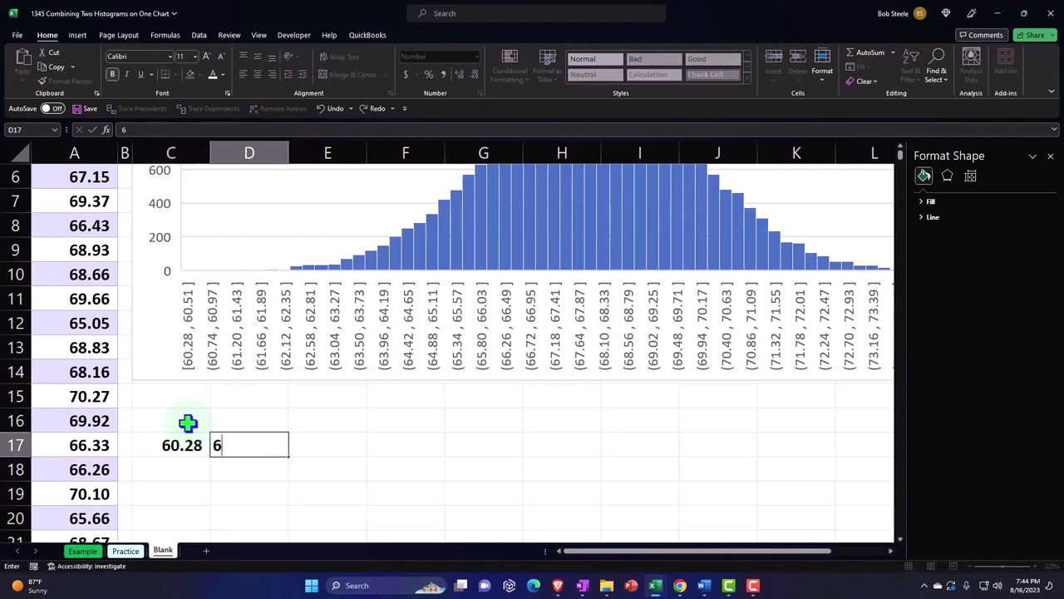
key("Return")
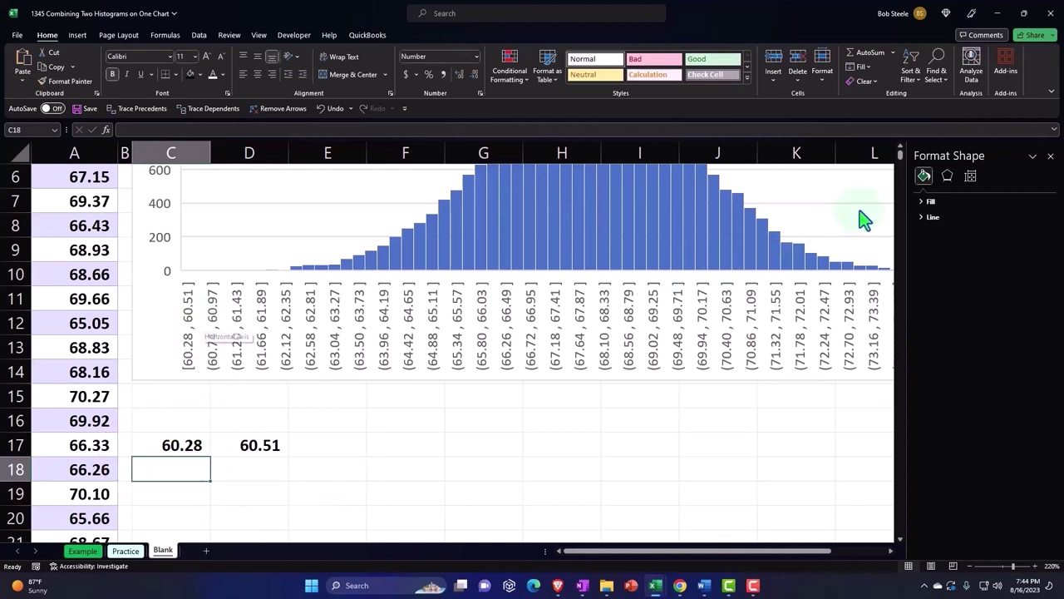
Check the histogram's horizontal axis bin width of 0.23 in Format Axis.
left_click(726, 324)
left_click(726, 325)
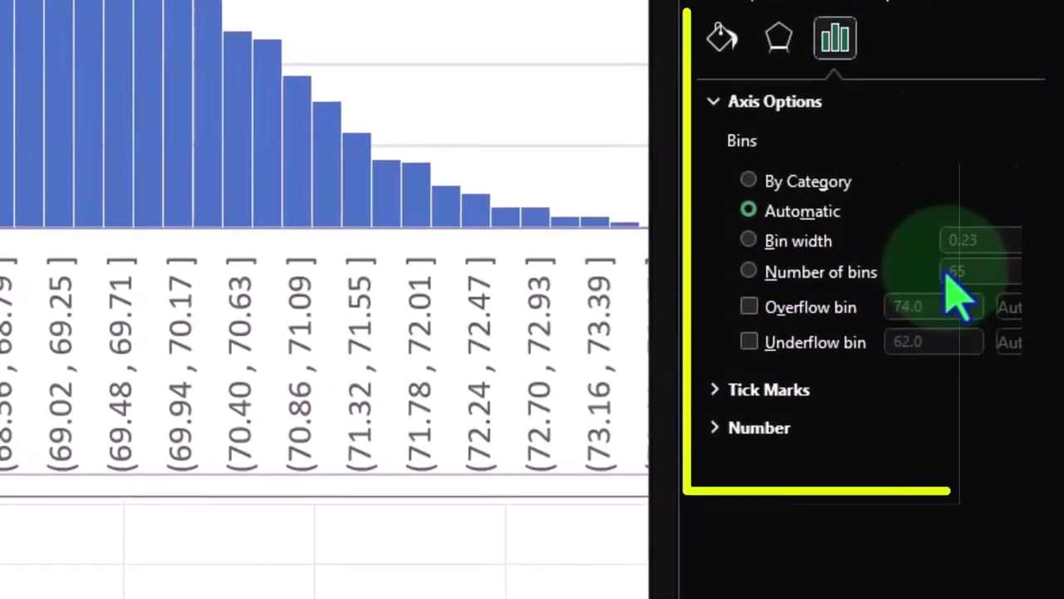
left_click(172, 472)
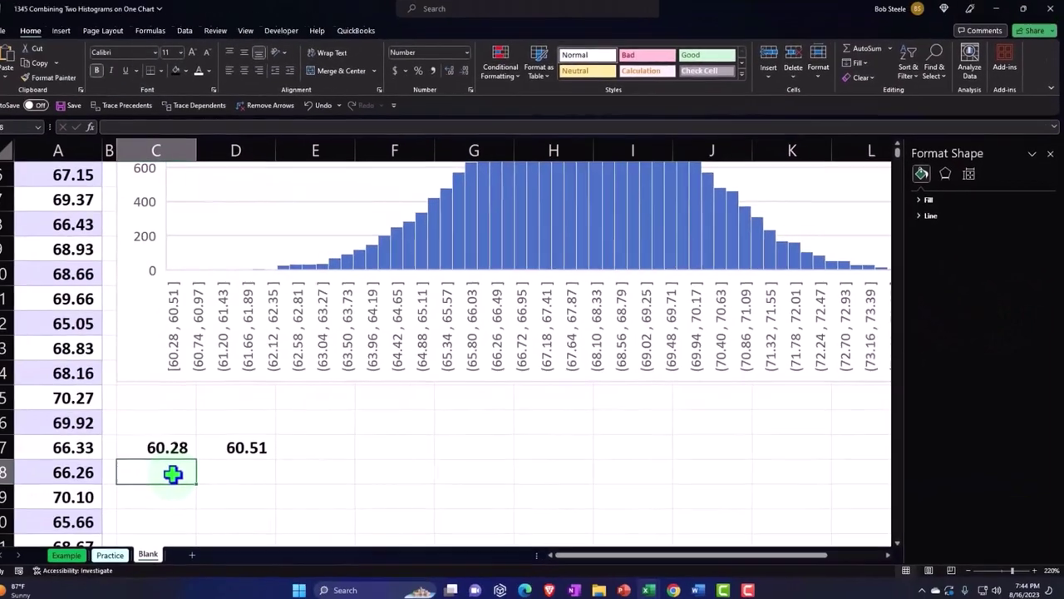
Enter formulas adding 0.23 in C18 and D18, giving bounds 60.51 and 60.74.
type("=")
key("Up")
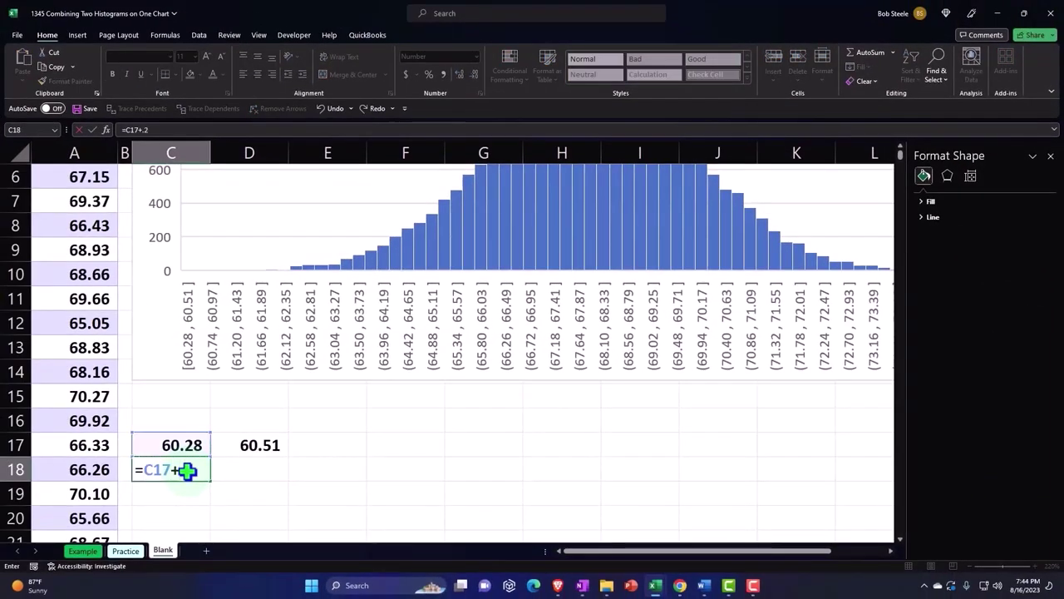
type("+.23")
key("Return")
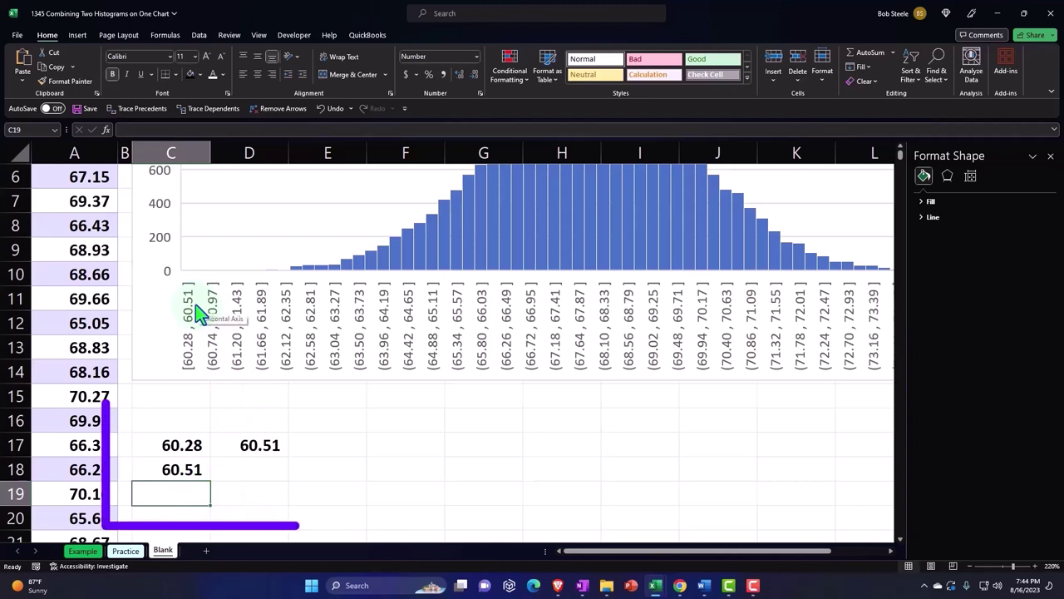
left_click(273, 467)
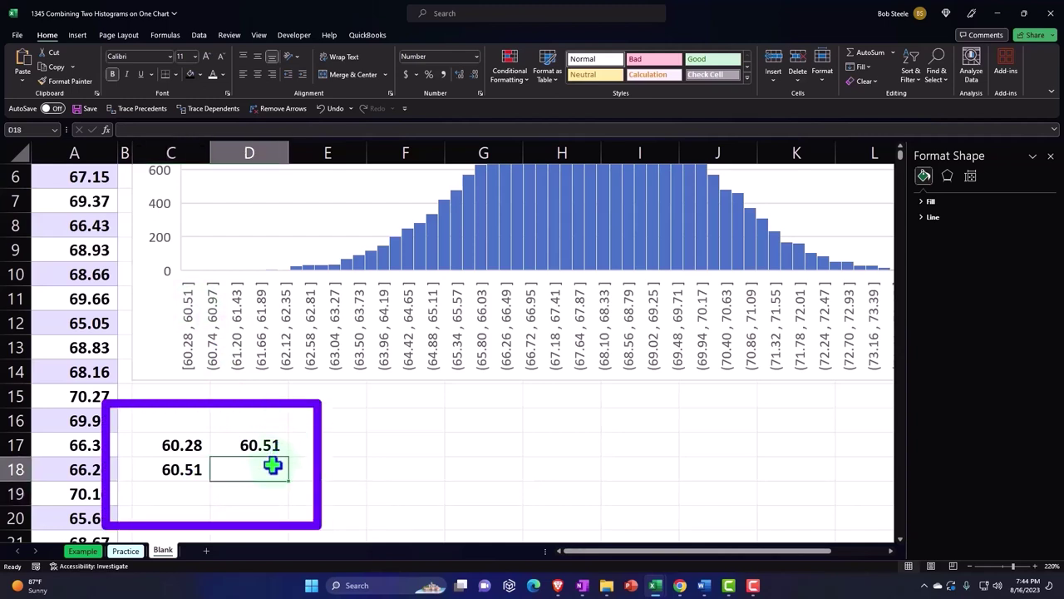
type("=")
key("Up")
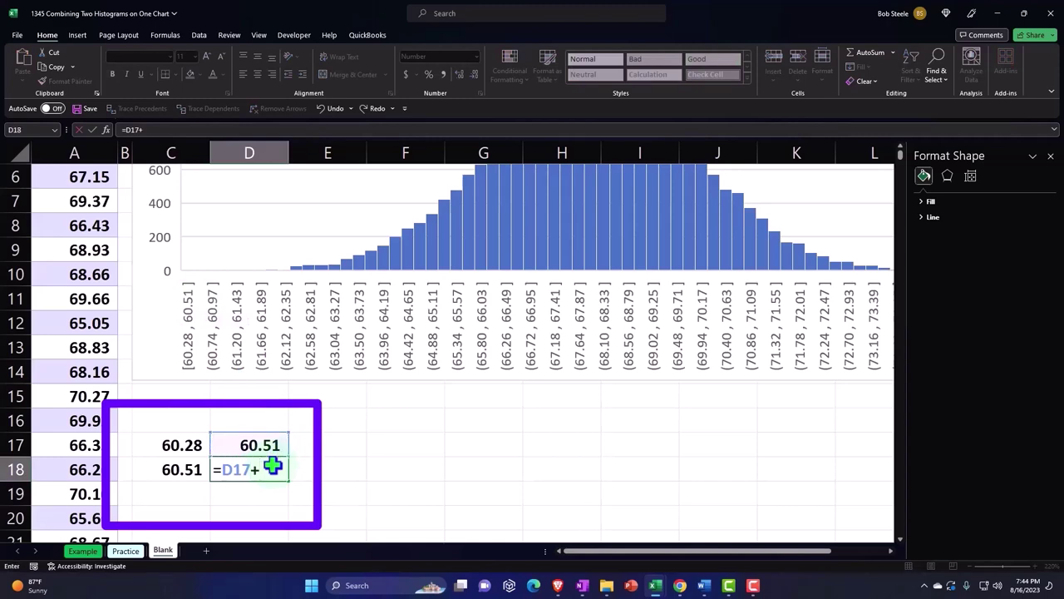
key("Return")
Fill the row 18 bound formulas down into row 19, giving 60.74–60.97.
left_click(184, 469)
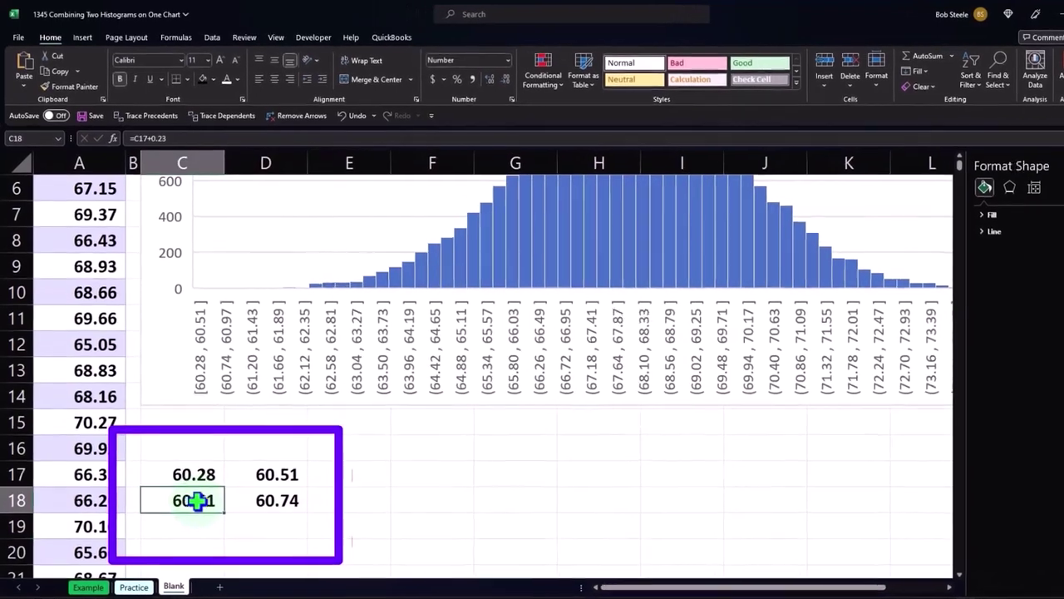
left_click_drag(224, 512, 323, 554)
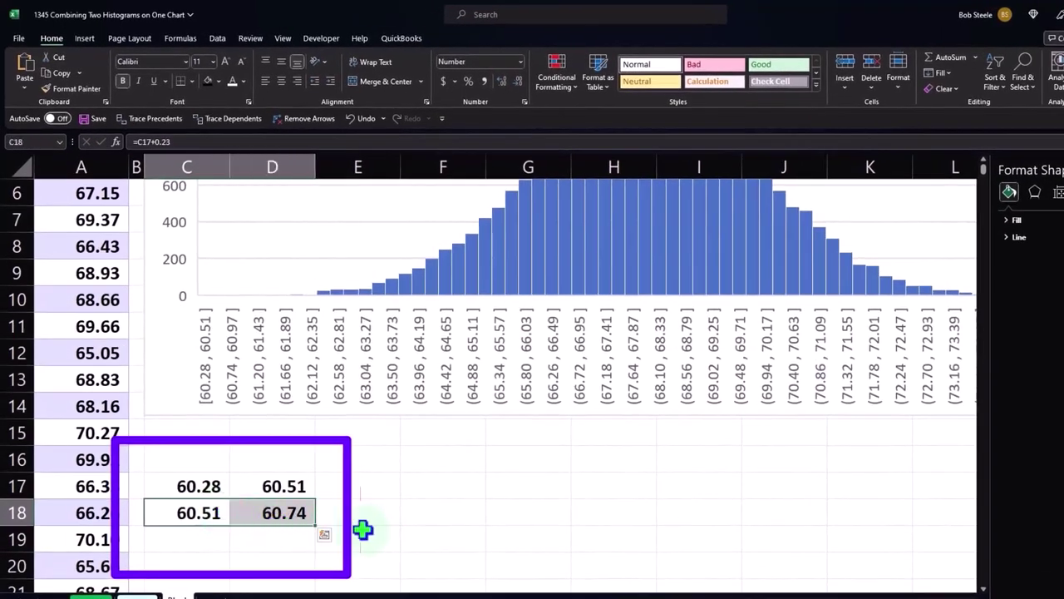
left_click(200, 542)
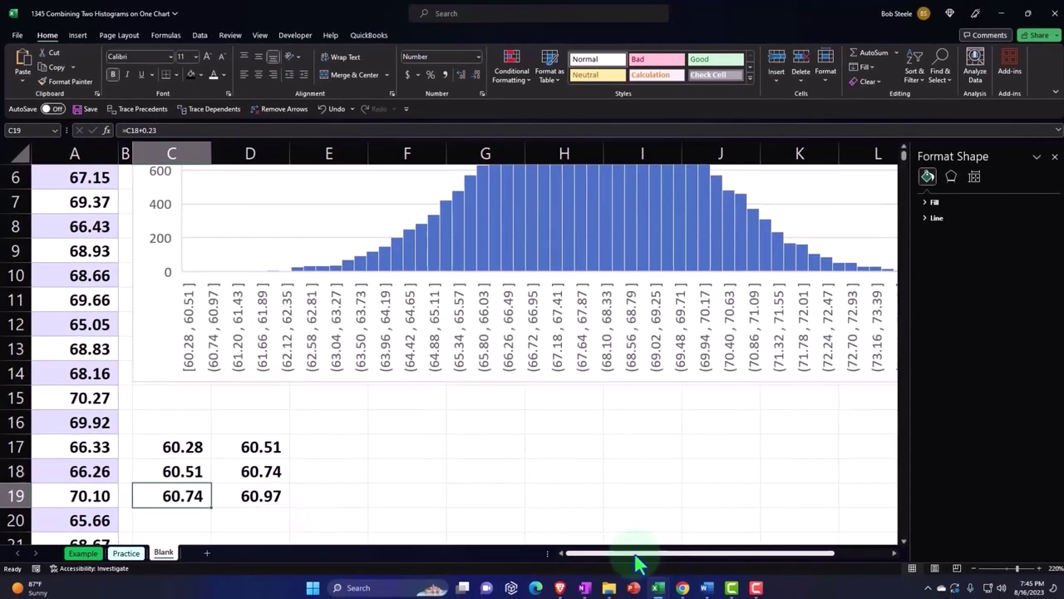
left_click_drag(636, 559, 642, 558)
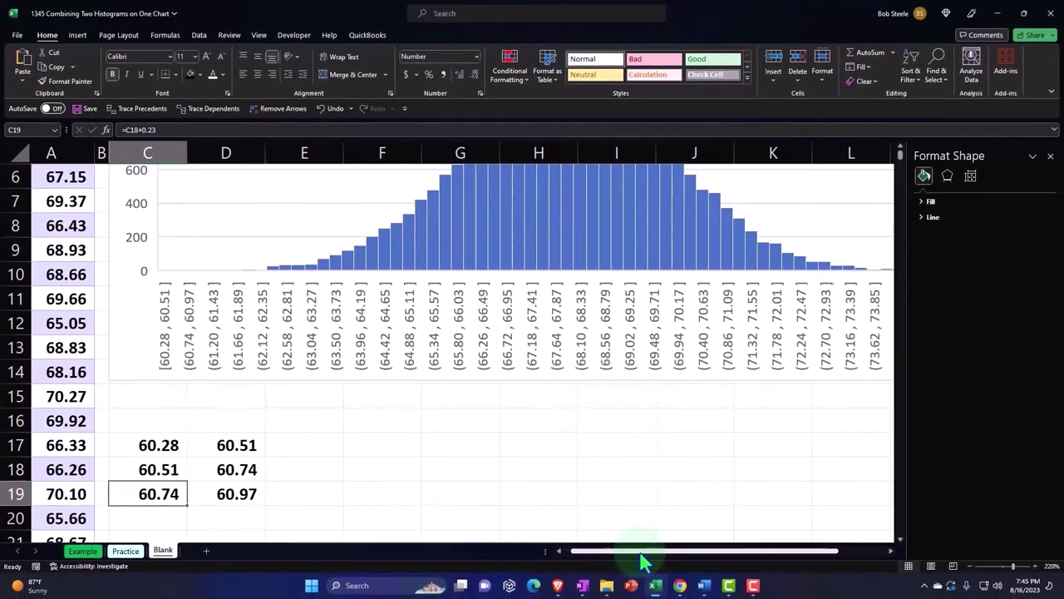